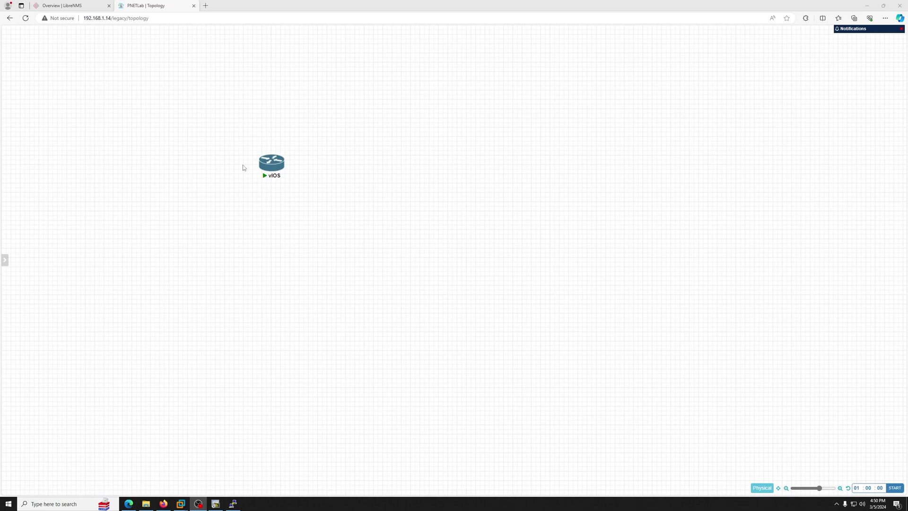
# Step: Maximize the browser on the v23.11.0 release page, start the VMware OVA download, then cancel it
pyautogui.click(163, 504)
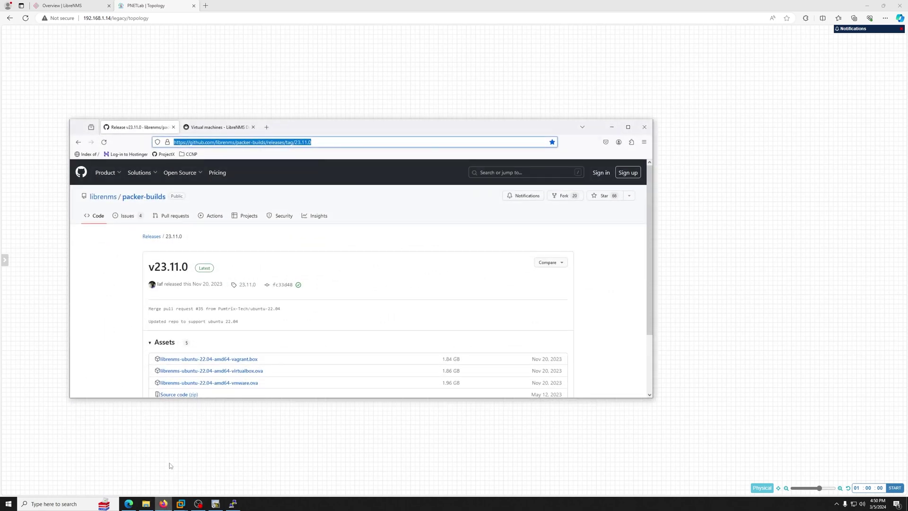
pyautogui.doubleClick(461, 129)
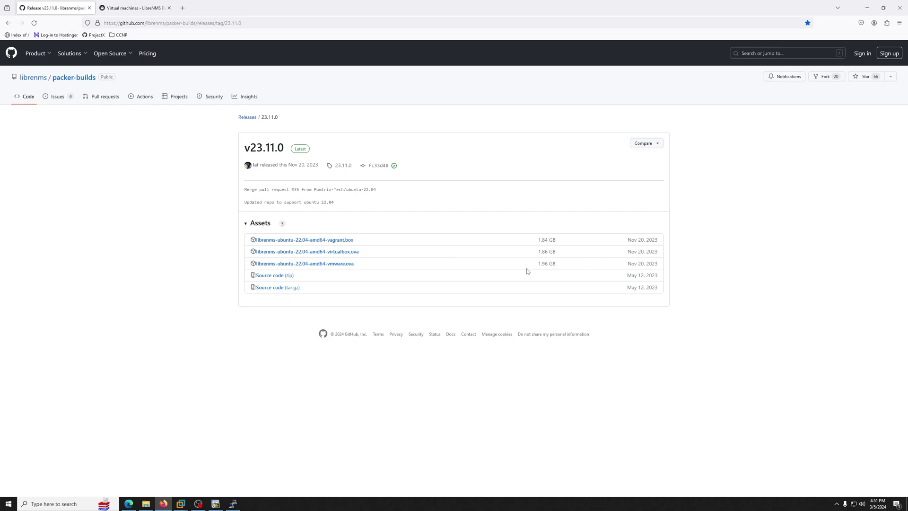
pyautogui.click(350, 265)
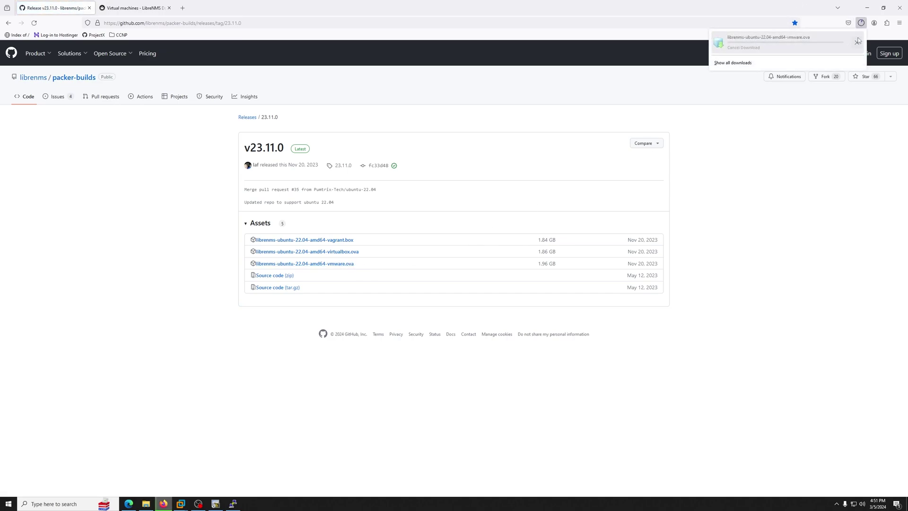
pyautogui.click(858, 41)
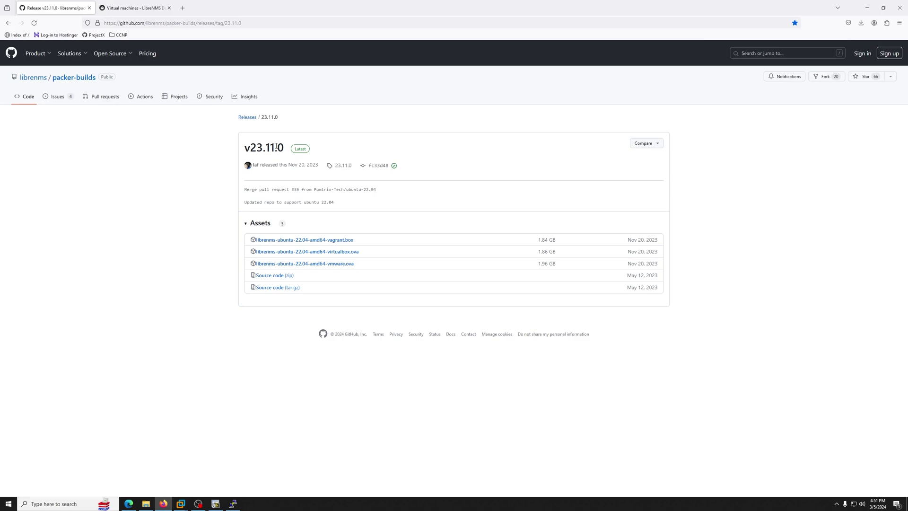
# Step: In VMware Workstation, open the LibreNMS VMware OVA file and enlarge the window
pyautogui.moveTo(181, 504)
pyautogui.click(205, 468)
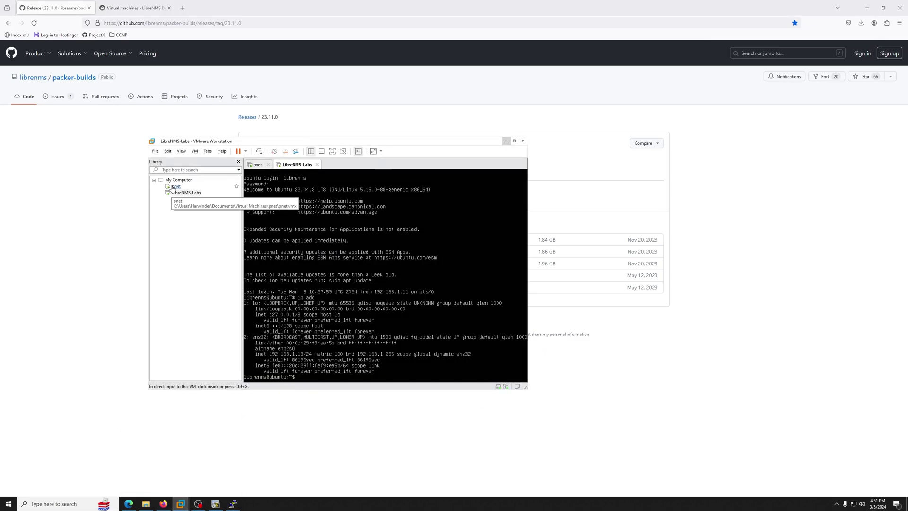
pyautogui.click(182, 192)
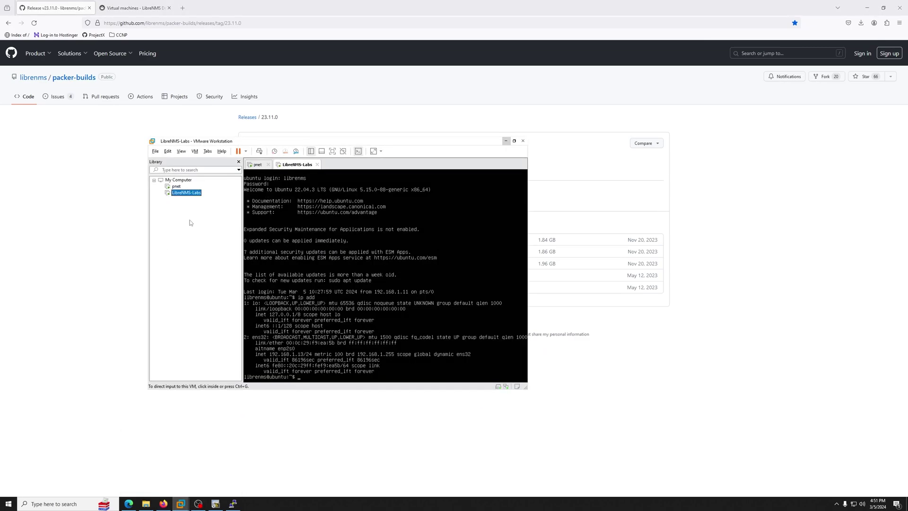
pyautogui.click(155, 152)
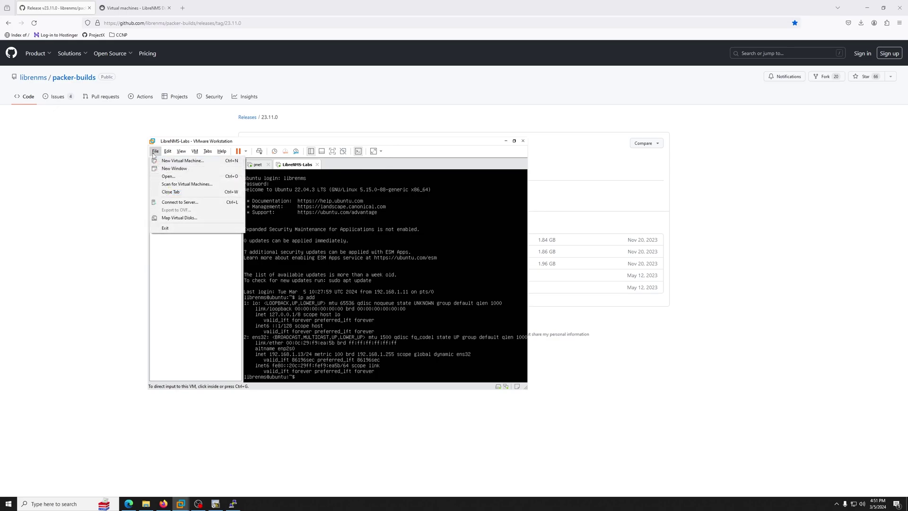
pyautogui.click(163, 176)
pyautogui.click(236, 198)
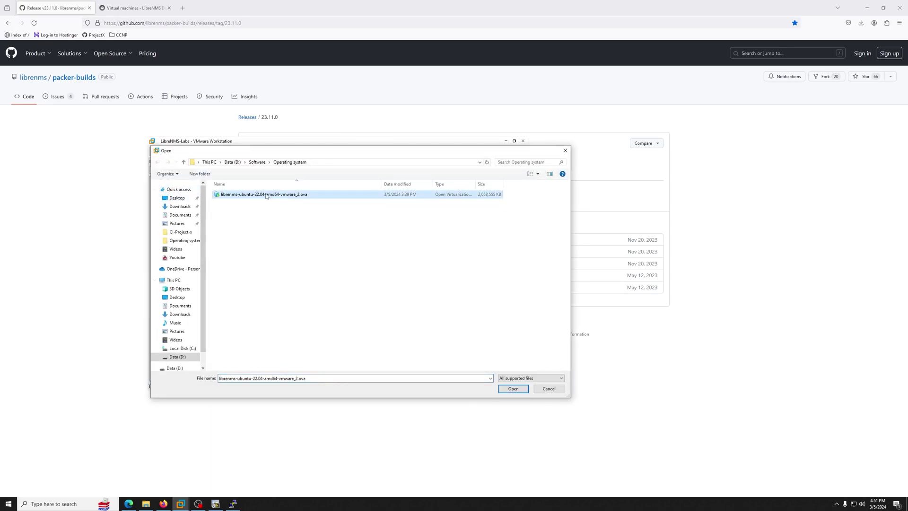
pyautogui.click(513, 389)
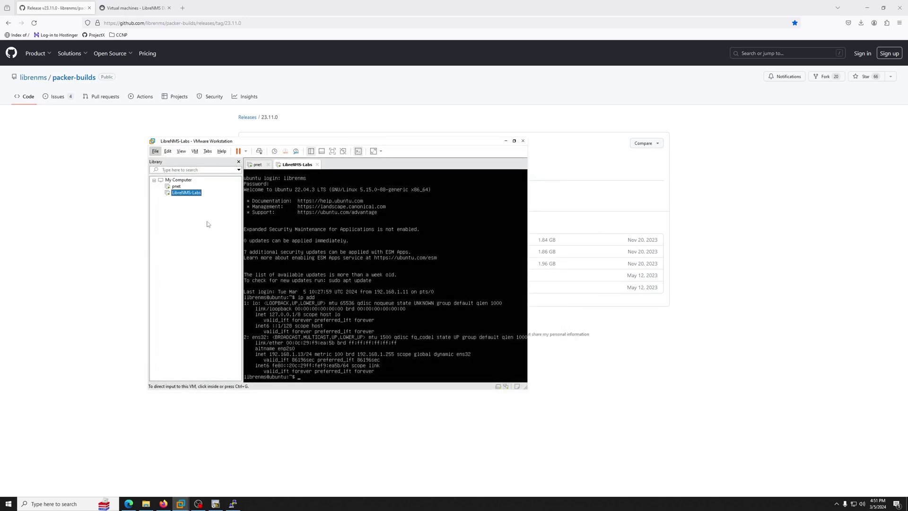
pyautogui.moveTo(526, 388); pyautogui.dragTo(658, 432)
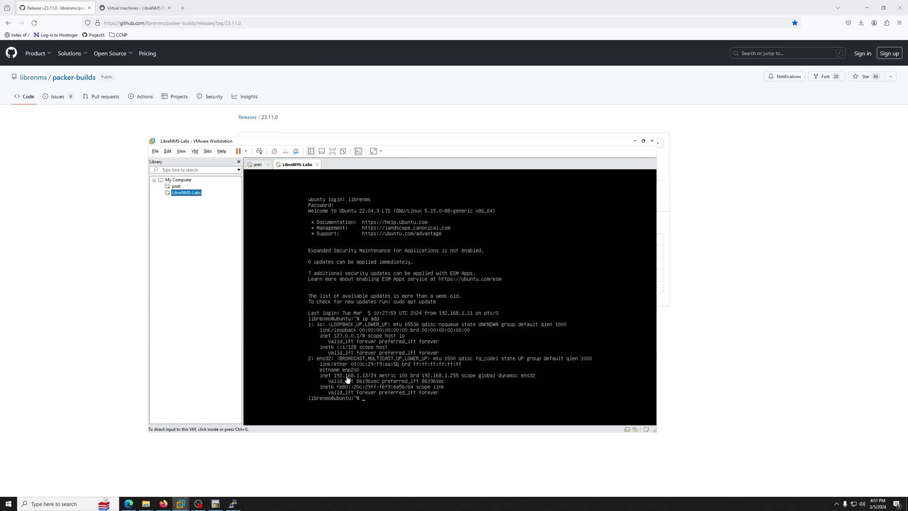
# Step: Check the LibreNMS-Labs VM's network adapter settings for the bridged connection
pyautogui.rightClick(189, 201)
pyautogui.click(213, 331)
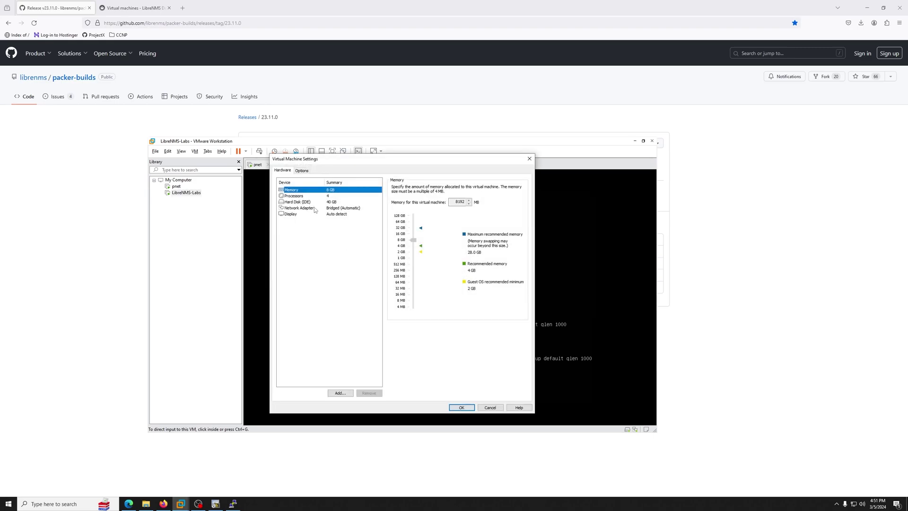
pyautogui.click(305, 208)
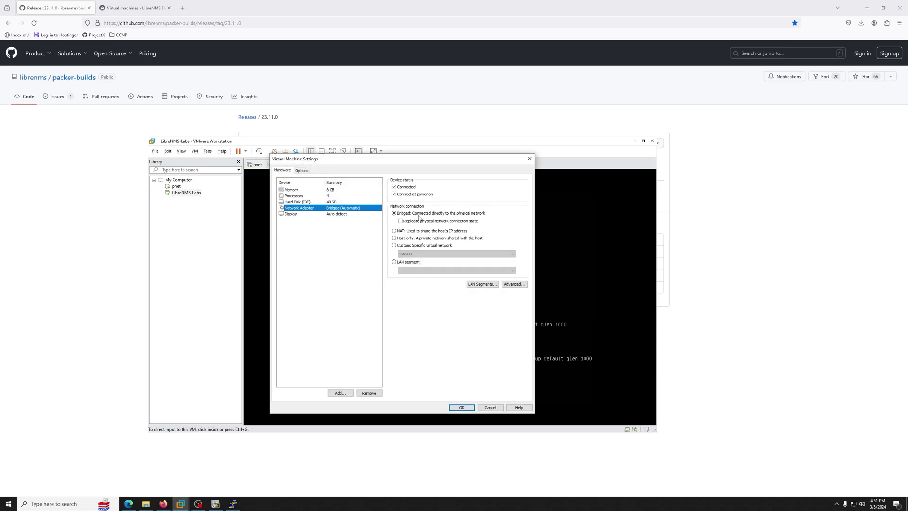
pyautogui.click(529, 159)
# Step: Switch to the pnet VM console and refresh its login prompt
pyautogui.hotkey('ctrl', 'Tab')
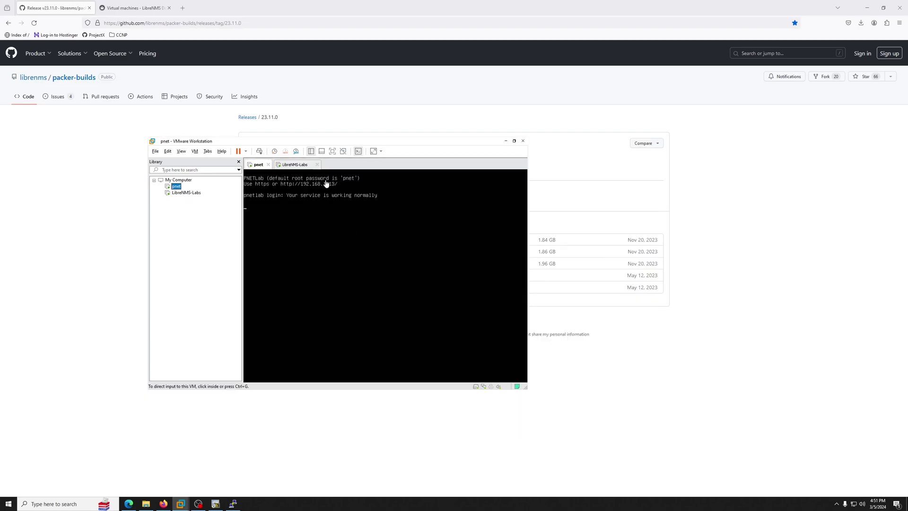
pyautogui.click(186, 192)
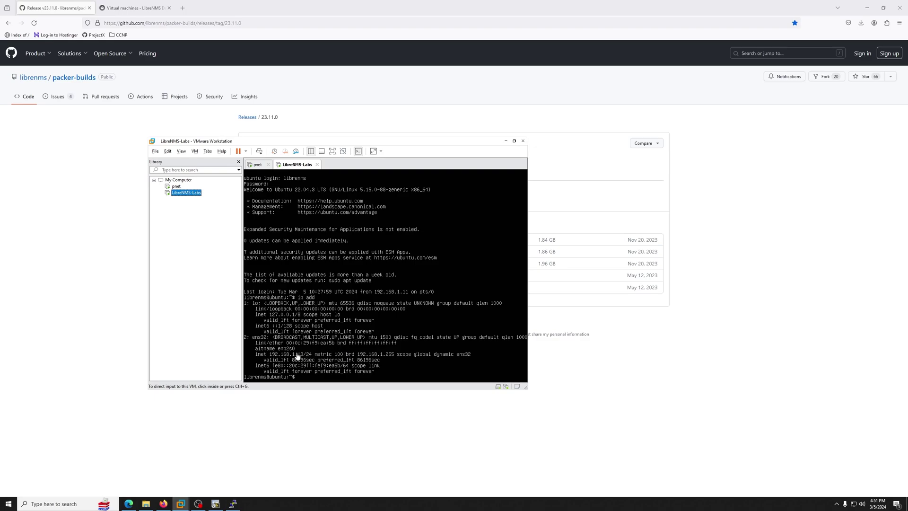
pyautogui.hotkey('ctrl', 'Tab')
pyautogui.click(245, 206)
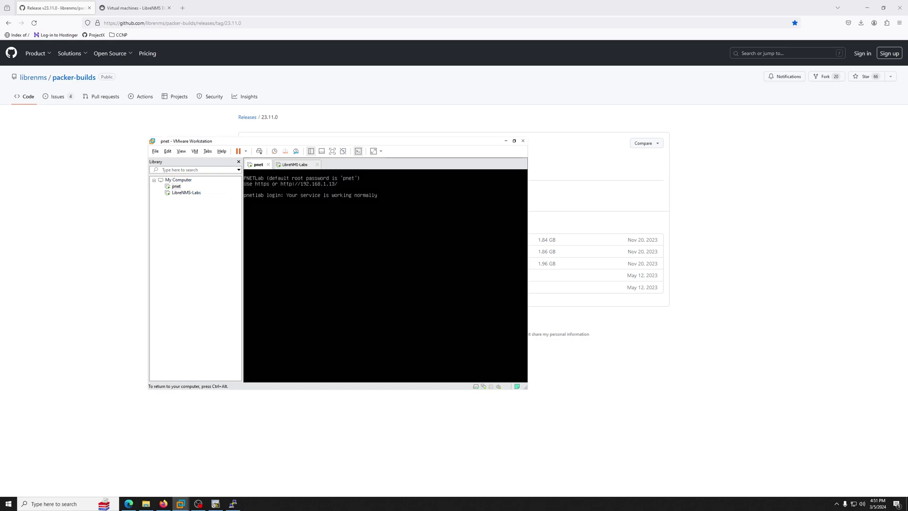
pyautogui.press('Return')
pyautogui.press('Return')
pyautogui.hotkey('ctrl', 'alt')
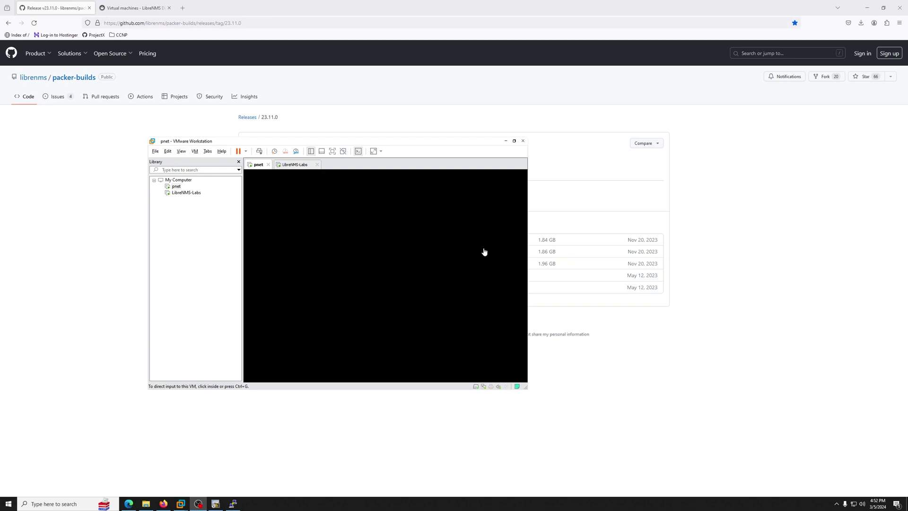
# Step: On the Virtual machines docs page, select the default WebUI password, then the SSH password
pyautogui.click(185, 193)
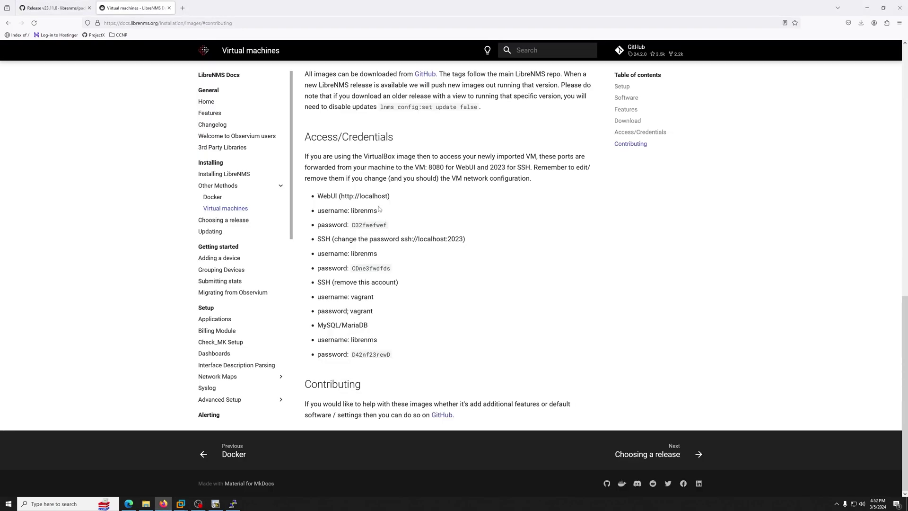
pyautogui.click(283, 24)
pyautogui.click(143, 223)
pyautogui.moveTo(400, 228); pyautogui.dragTo(352, 229)
pyautogui.moveTo(390, 269); pyautogui.dragTo(351, 270)
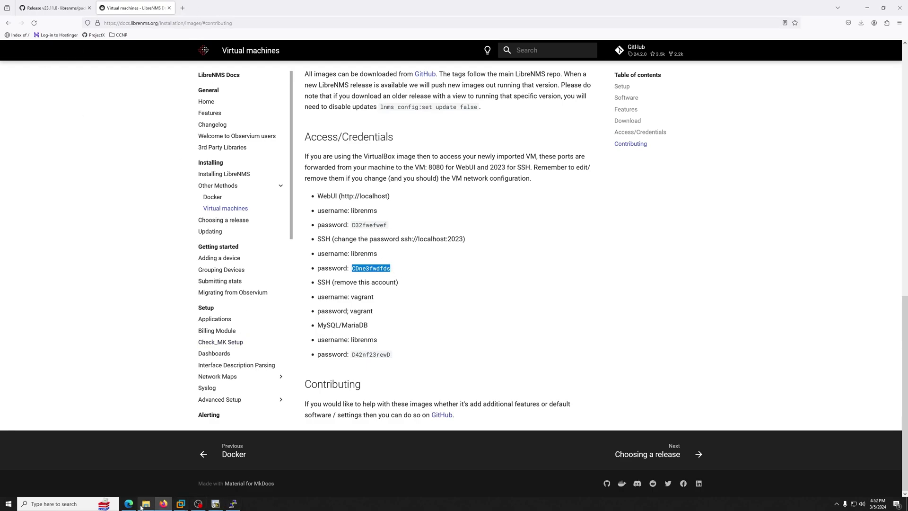
# Step: Reload the LibreNMS overview in Edge and list All Devices, showing localhost on Ubuntu 22.04
pyautogui.click(129, 503)
pyautogui.click(50, 4)
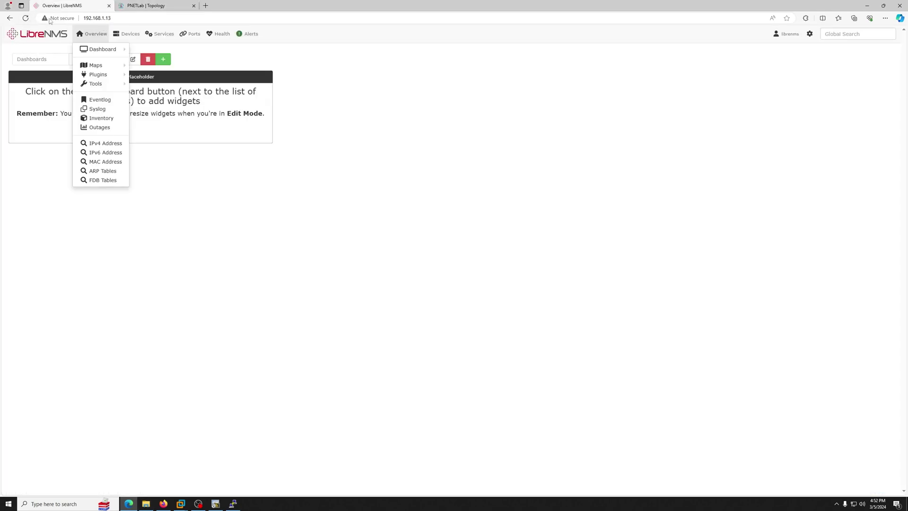
pyautogui.click(26, 18)
pyautogui.moveTo(107, 31)
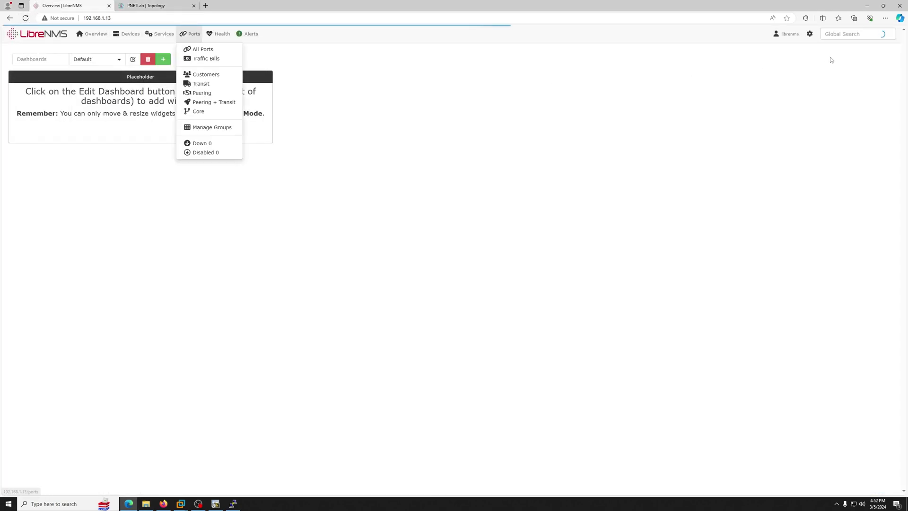
pyautogui.moveTo(810, 34)
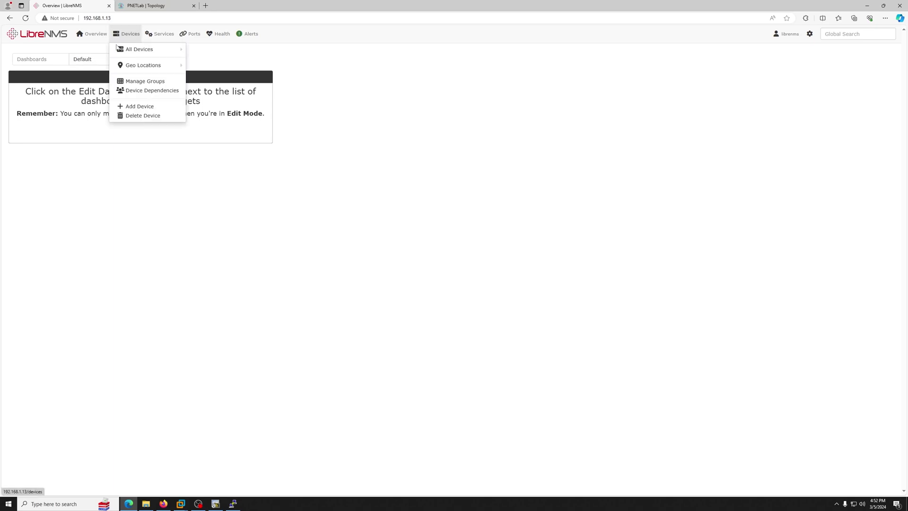
pyautogui.click(118, 49)
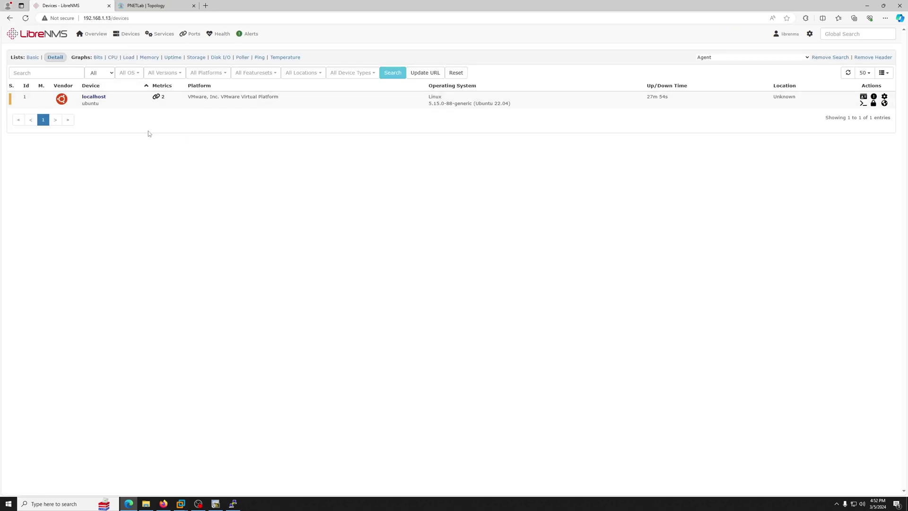
pyautogui.click(120, 48)
pyautogui.moveTo(178, 108)
pyautogui.moveTo(188, 98); pyautogui.dragTo(279, 99)
pyautogui.click(261, 114)
# Step: Restore VMware Workstation and switch from the pnet console to the LibreNMS-Labs console
pyautogui.click(181, 504)
pyautogui.click(202, 479)
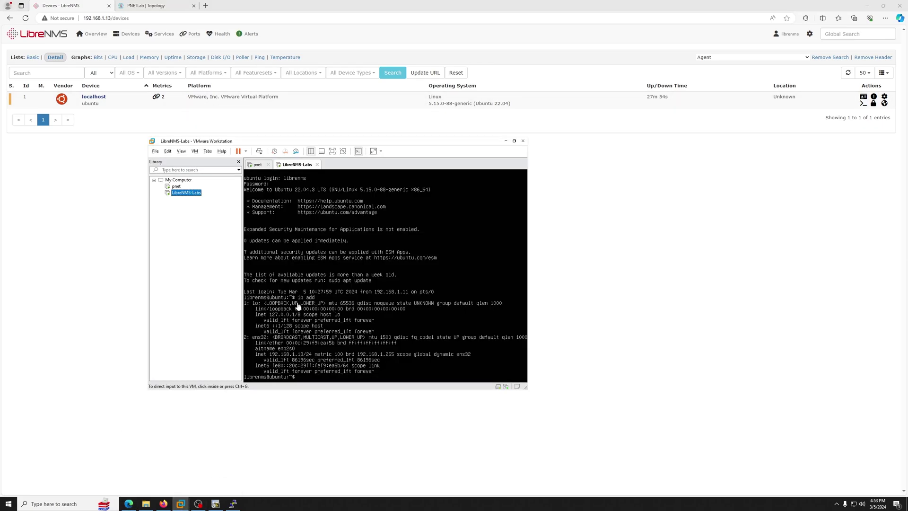
pyautogui.click(176, 186)
pyautogui.click(439, 248)
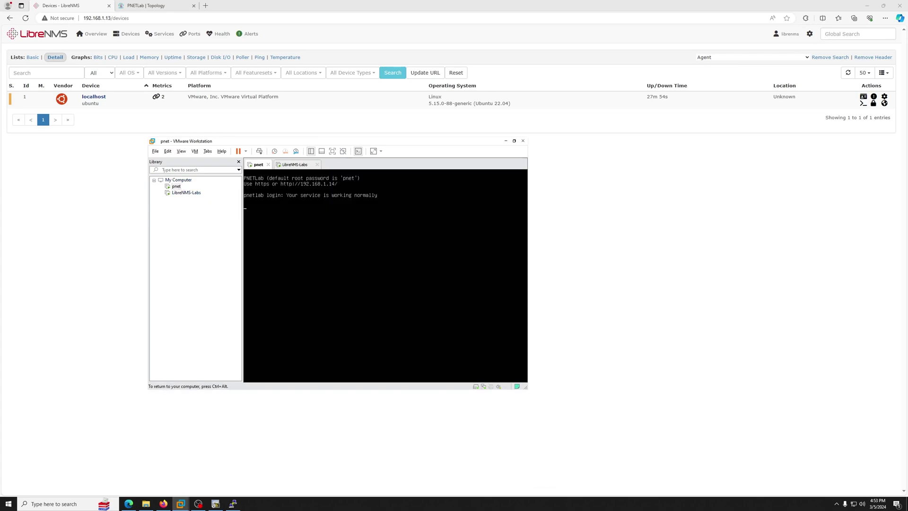
pyautogui.hotkey('ctrl', 'alt')
pyautogui.click(181, 193)
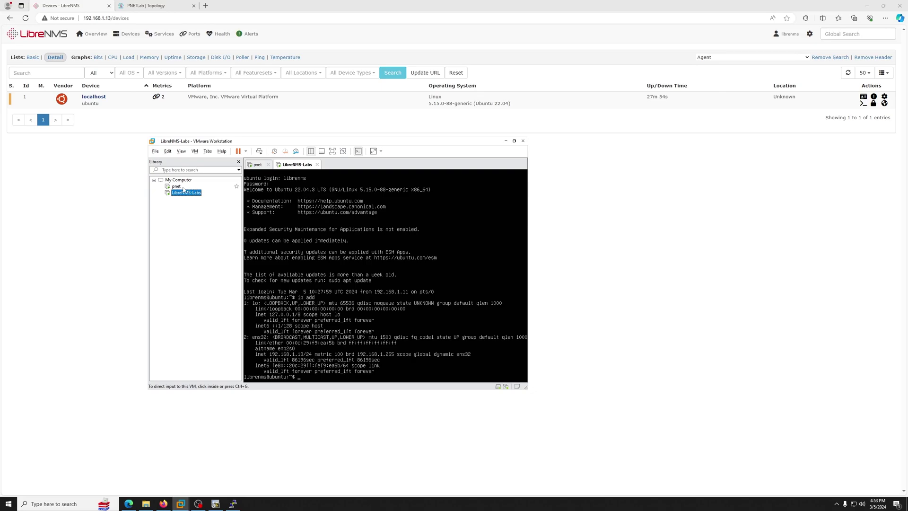
# Step: In the PNETLab topology, move the vIOS router node up and right
pyautogui.click(121, 202)
pyautogui.click(147, 5)
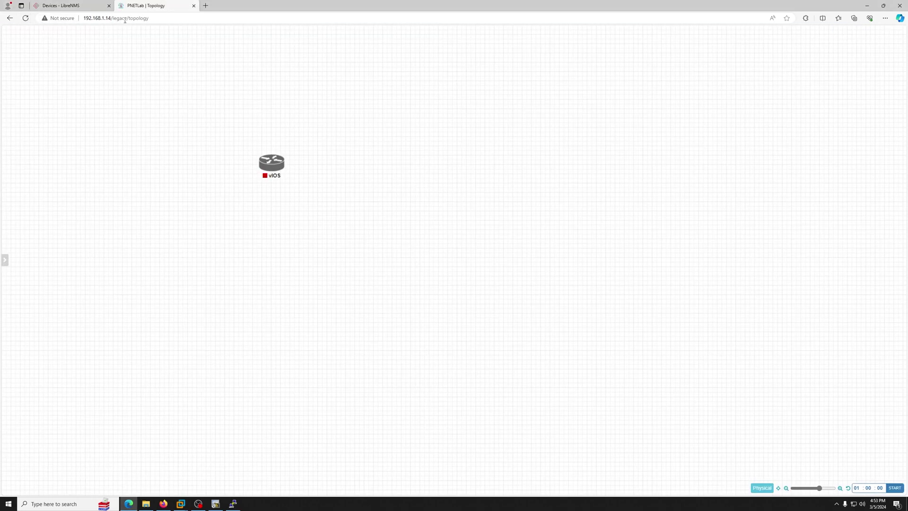
pyautogui.moveTo(267, 173); pyautogui.dragTo(292, 158)
# Step: Check the LibreNMS server address, then bring up the LibreNMS-Labs console showing 192.168.1.13
pyautogui.click(71, 7)
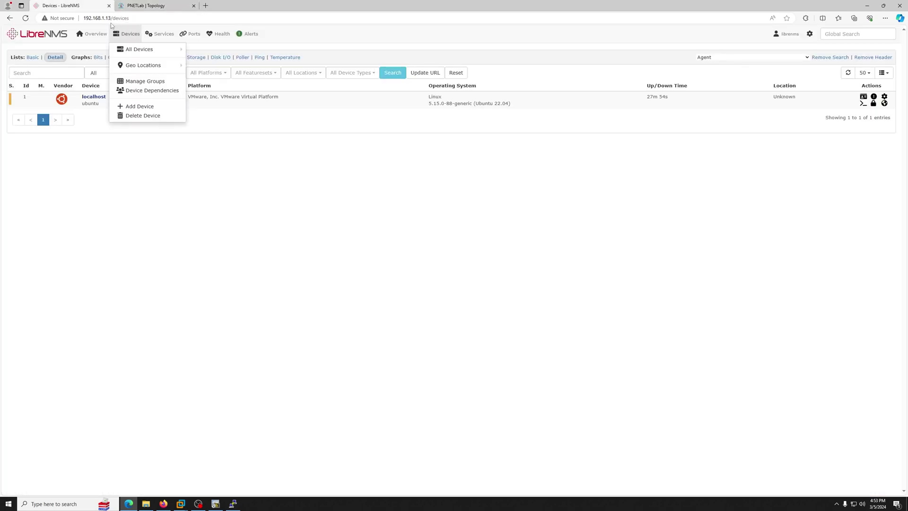
pyautogui.moveTo(84, 18); pyautogui.dragTo(113, 18)
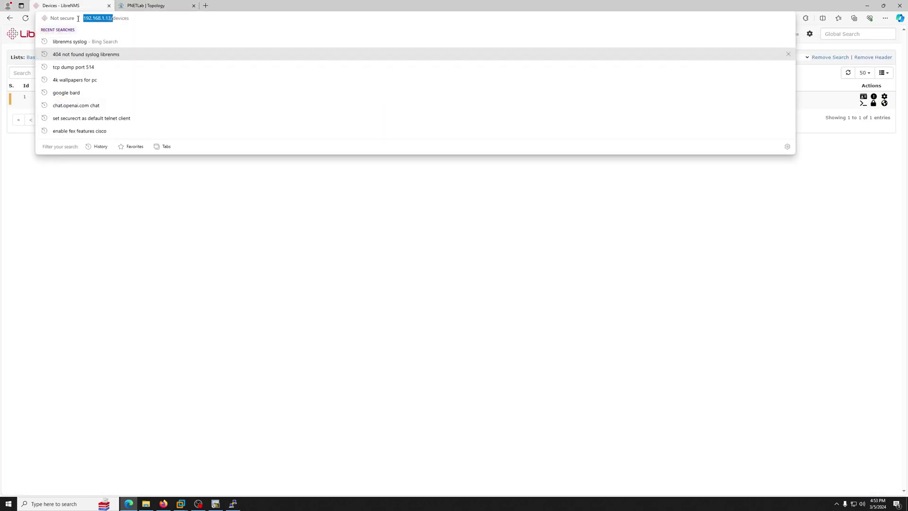
pyautogui.click(180, 504)
pyautogui.click(204, 472)
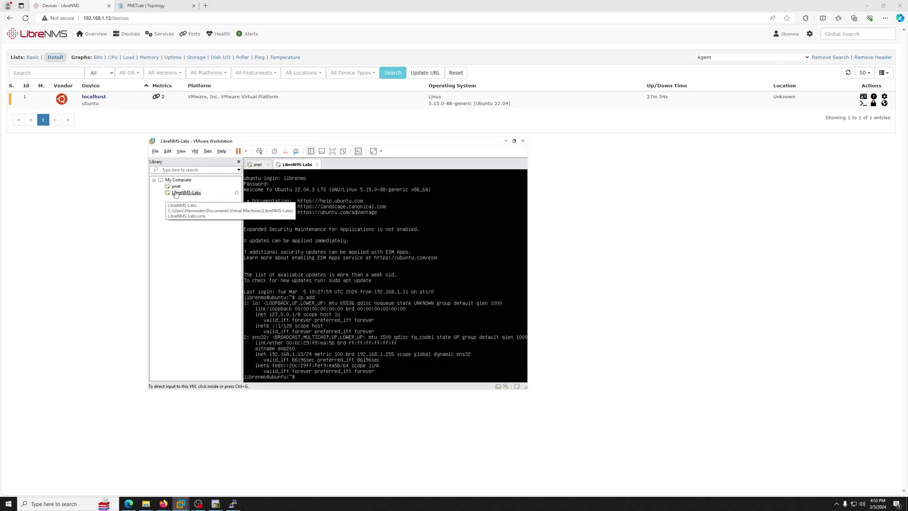
# Step: Reposition the vIOS node on the PNETLab canvas and start the router
pyautogui.click(160, 6)
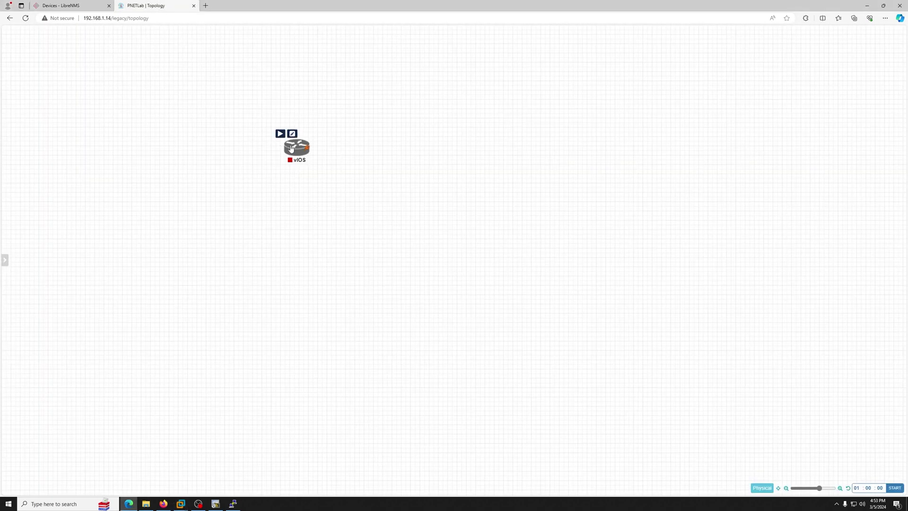
pyautogui.moveTo(296, 146); pyautogui.dragTo(266, 143)
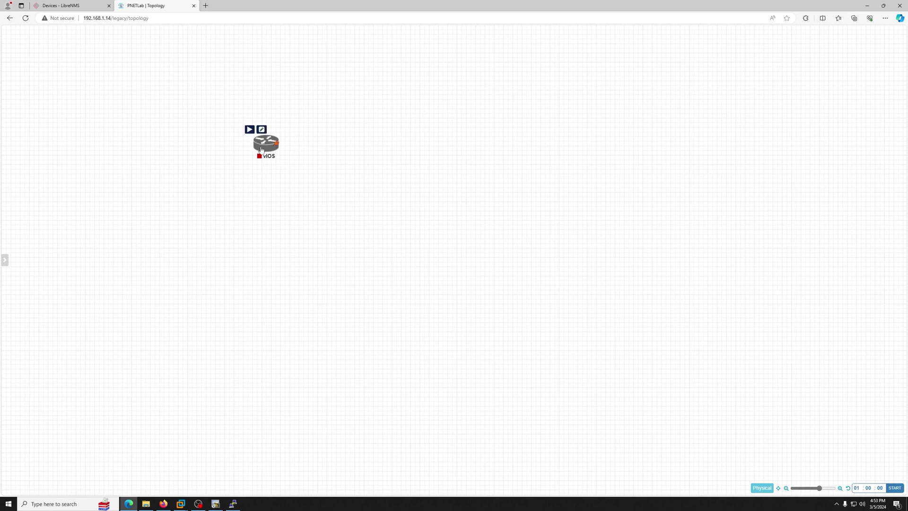
pyautogui.click(250, 131)
# Step: Add a Management(Cloud0) network named Syslog-Server-LibreNMS
pyautogui.rightClick(354, 127)
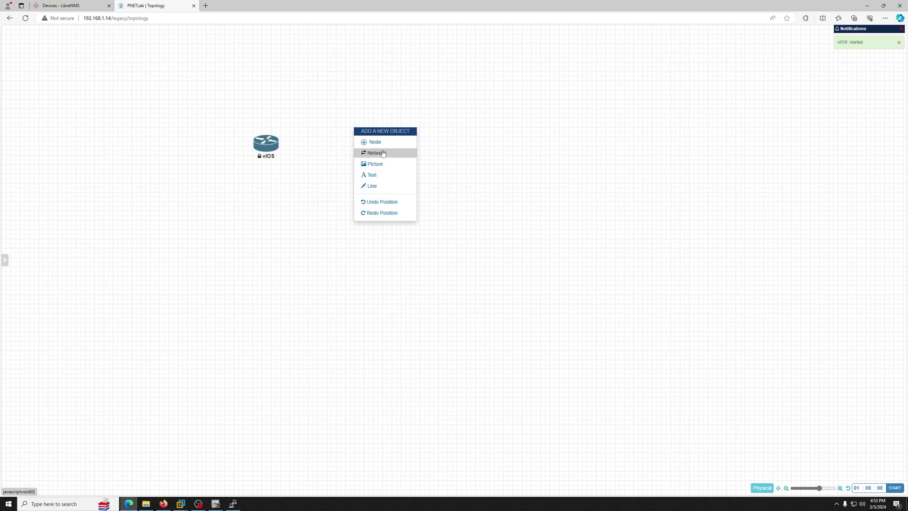
pyautogui.rightClick(446, 122)
pyautogui.click(461, 147)
pyautogui.click(428, 97)
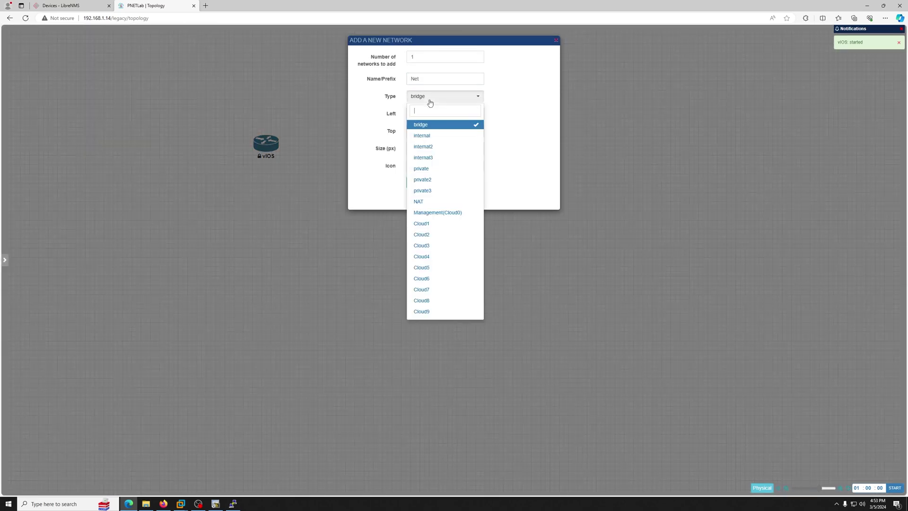
pyautogui.click(444, 213)
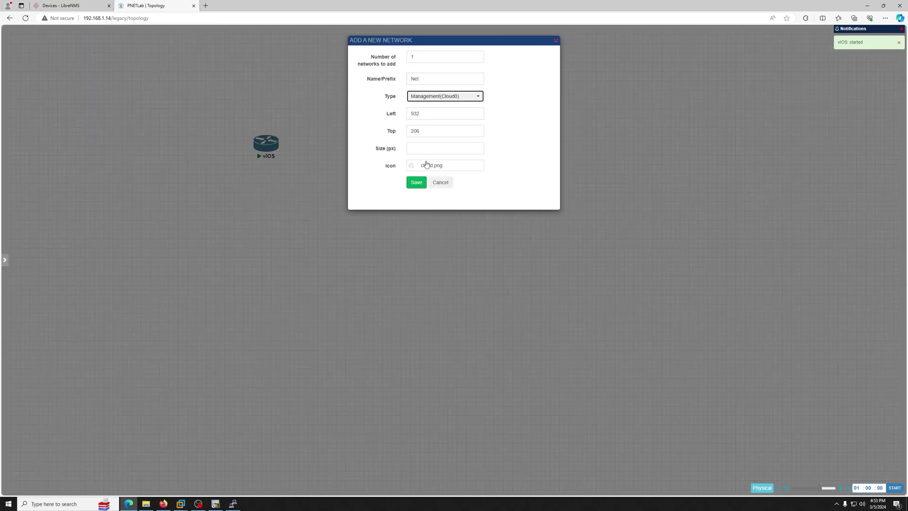
pyautogui.hotkey('shift', 'Tab')
pyautogui.write('Syslog-Server')
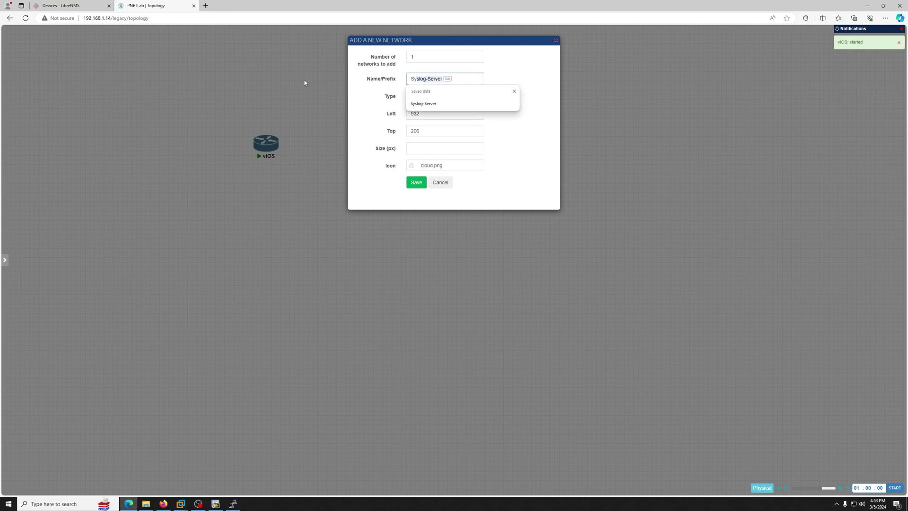
pyautogui.press('Tab')
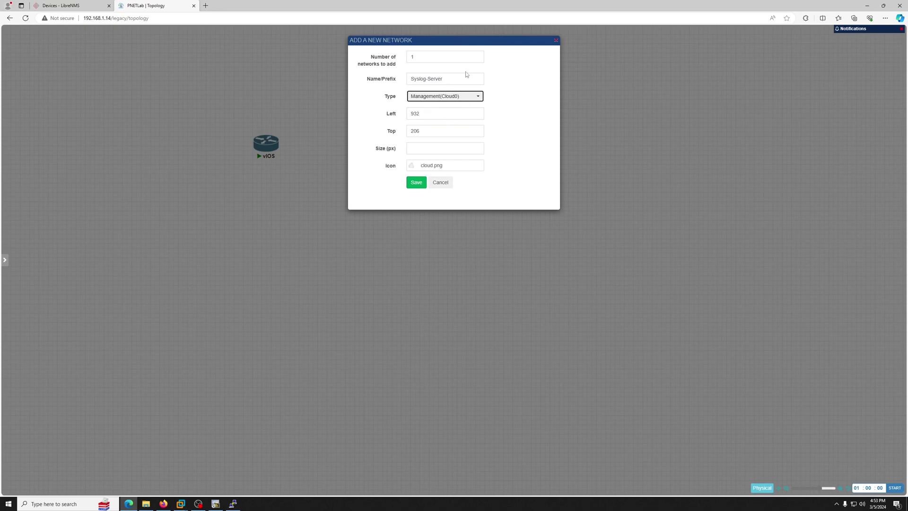
pyautogui.click(466, 79)
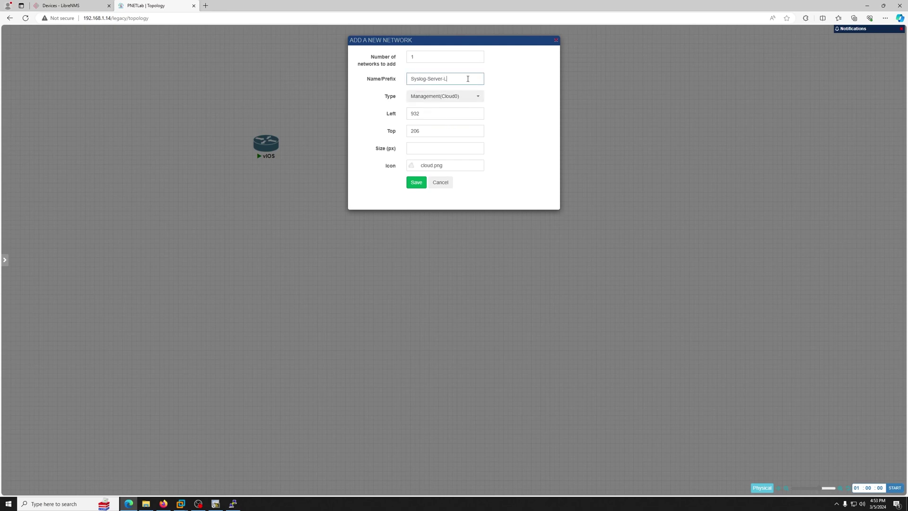
pyautogui.write('-LibreNMS')
# Step: Give the network the Server Generic icon and save it
pyautogui.click(430, 167)
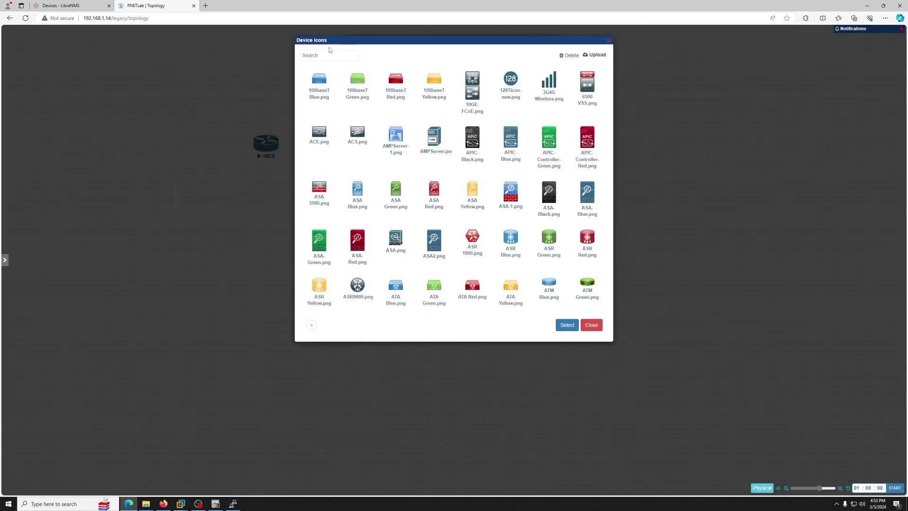
pyautogui.click(326, 55)
pyautogui.write('server')
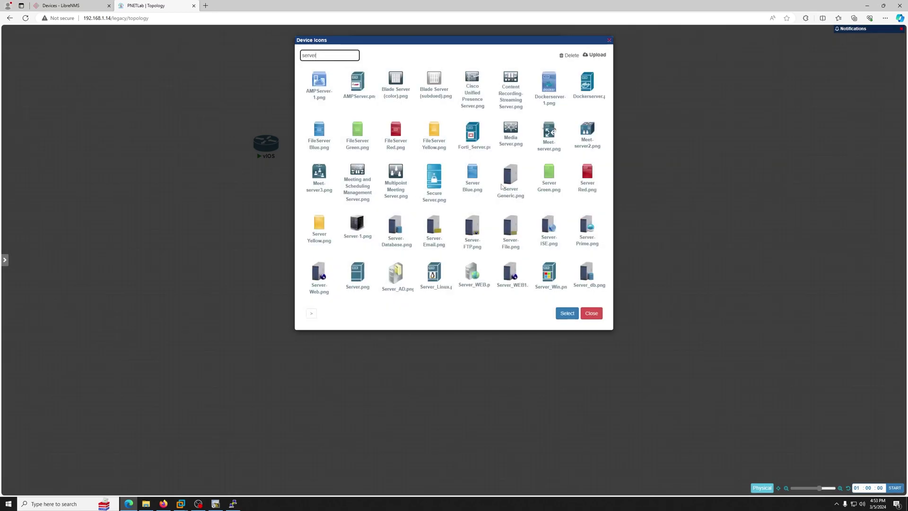
pyautogui.click(504, 184)
pyautogui.click(567, 313)
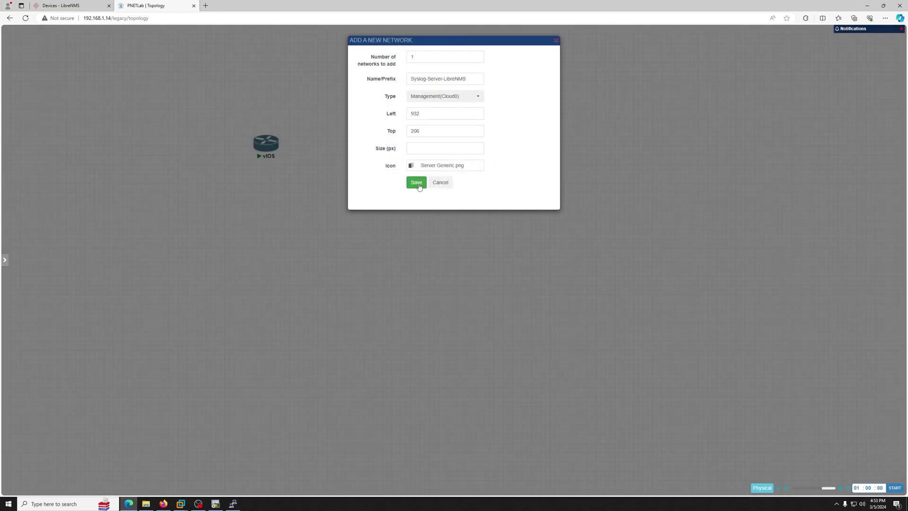
pyautogui.click(417, 183)
# Step: Connect the Syslog-Server-LibreNMS network to vIOS on Gi0/0
pyautogui.moveTo(513, 131); pyautogui.dragTo(267, 143)
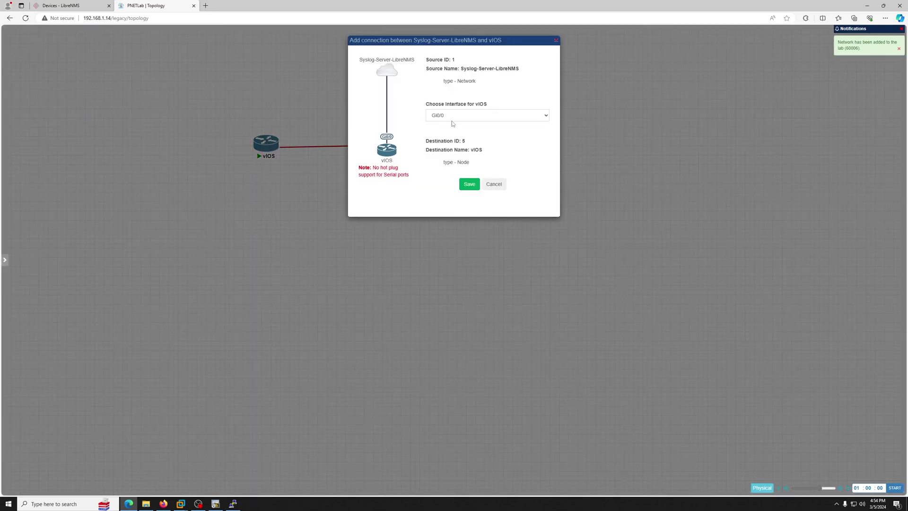
pyautogui.click(470, 184)
pyautogui.moveTo(443, 149); pyautogui.dragTo(412, 151)
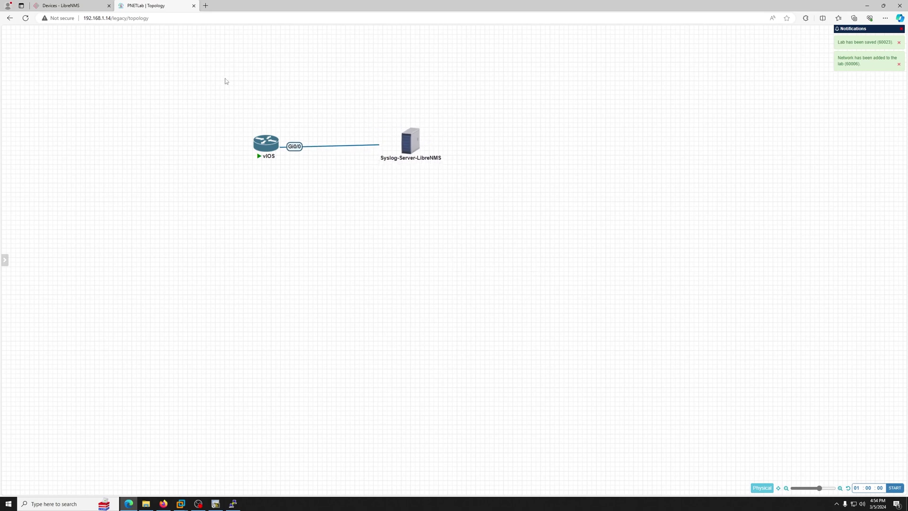
pyautogui.moveTo(412, 142); pyautogui.dragTo(400, 145)
pyautogui.click(94, 3)
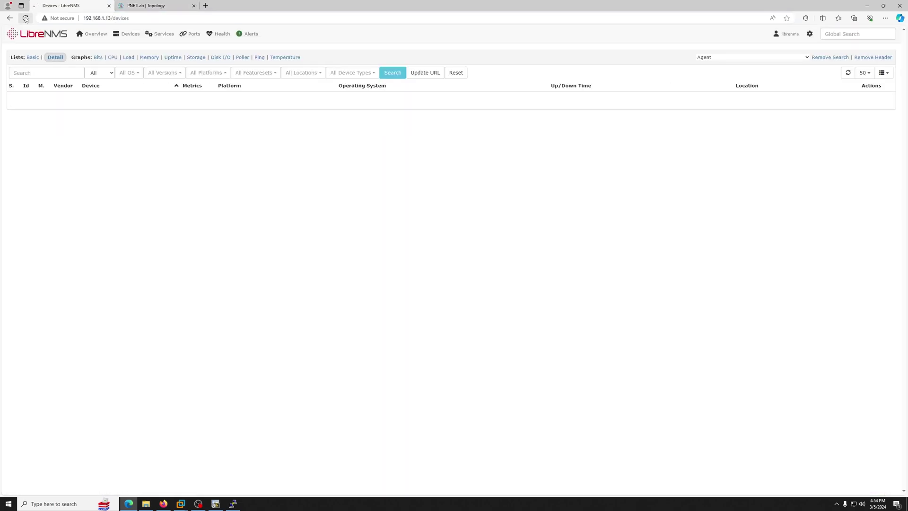
pyautogui.click(171, 5)
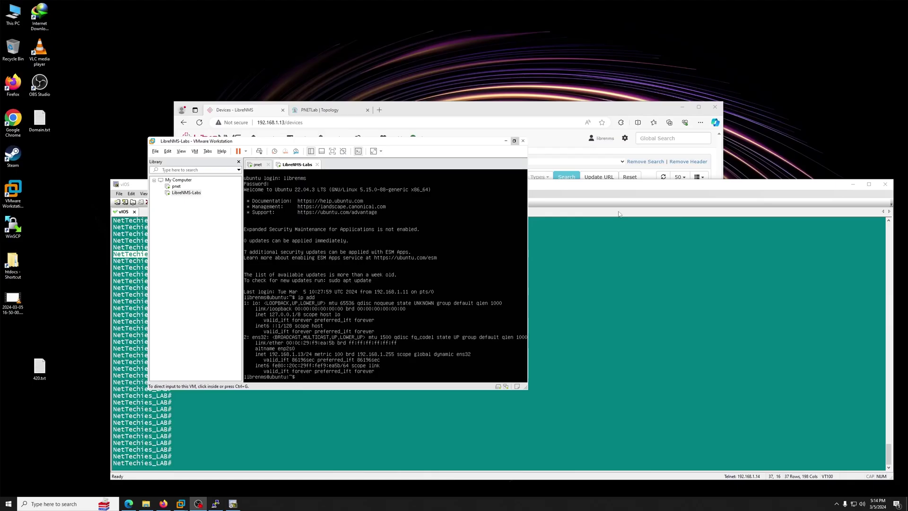
# Step: Run 'sh ip int br' on vIOS and select the Gi0/0 DHCP address 192.168.1.7
pyautogui.click(326, 110)
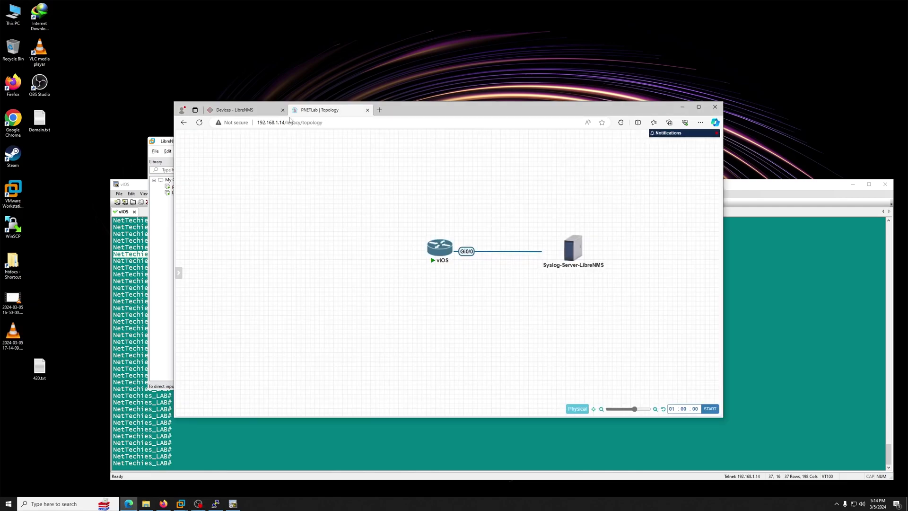
pyautogui.doubleClick(408, 115)
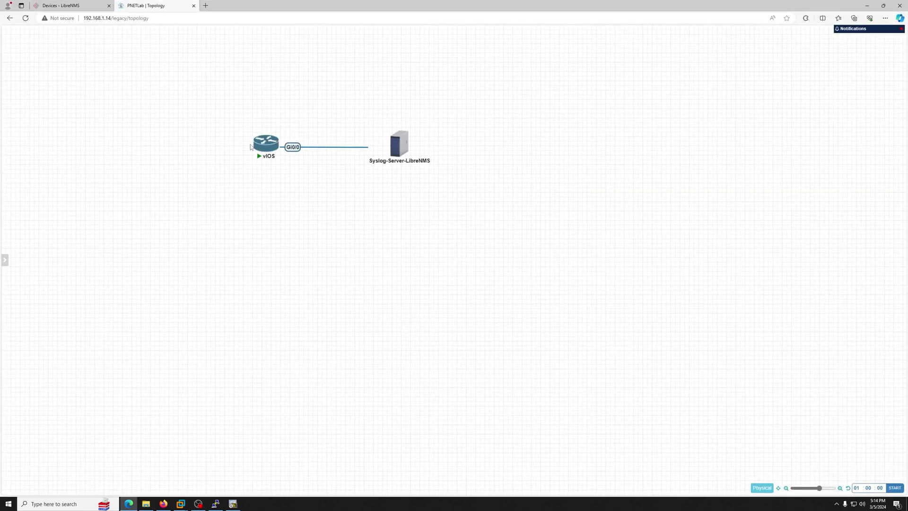
pyautogui.moveTo(383, 156)
pyautogui.click(233, 503)
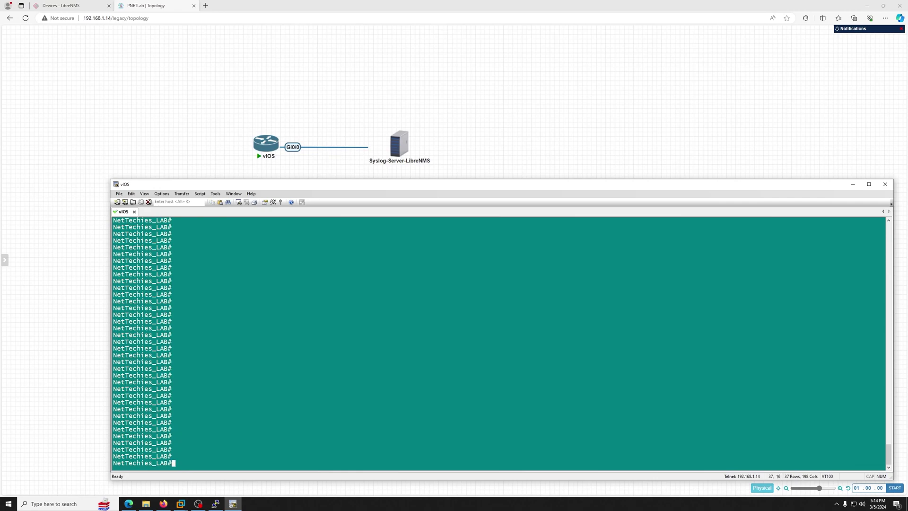
pyautogui.write('sh ip int br')
pyautogui.press('Return')
pyautogui.moveTo(176, 437); pyautogui.dragTo(186, 437)
pyautogui.doubleClick(238, 439)
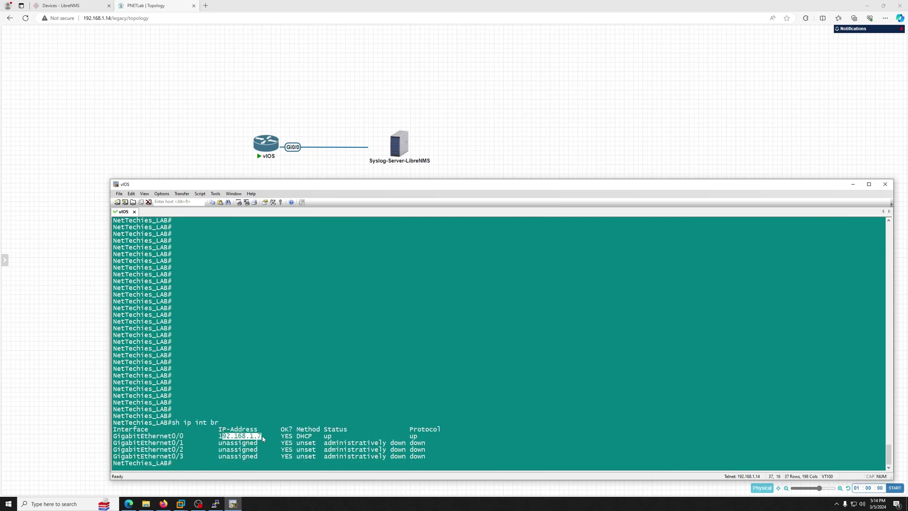
pyautogui.click(262, 436)
# Step: Switch to the LibreNMS devices page and minimise the LibreNMS server terminal
pyautogui.click(81, 5)
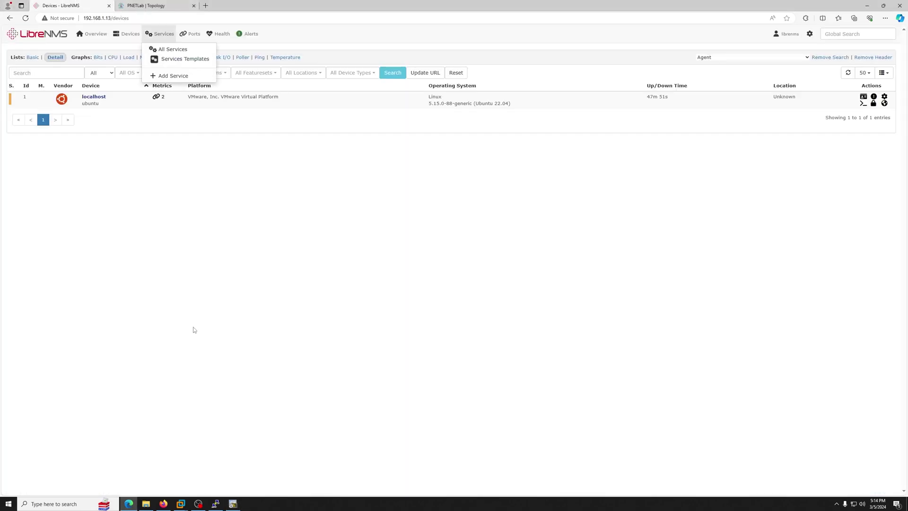
pyautogui.moveTo(160, 34)
pyautogui.click(216, 503)
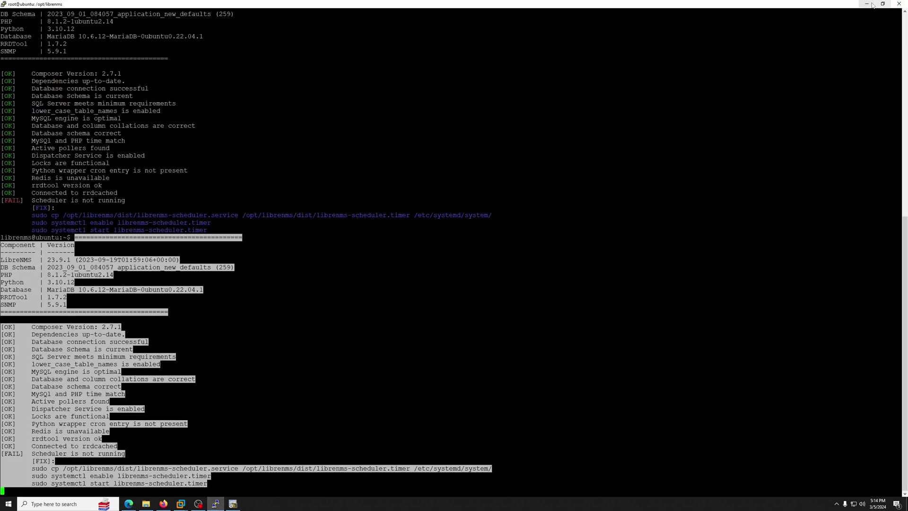
pyautogui.click(867, 3)
# Step: Close the LibreNMS server terminal session and confirm
pyautogui.moveTo(179, 34)
pyautogui.click(151, 5)
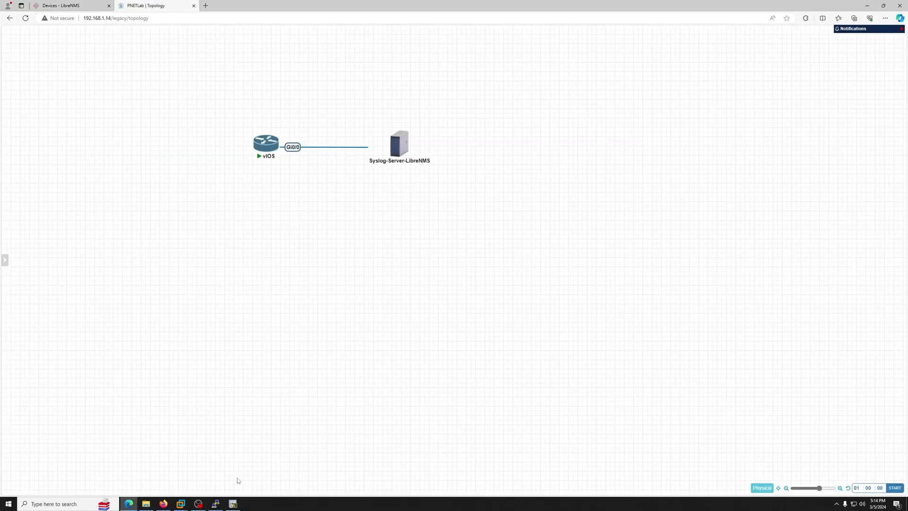
pyautogui.click(216, 504)
pyautogui.rightClick(219, 504)
pyautogui.click(220, 488)
pyautogui.click(461, 279)
# Step: Ping the LibreNMS server at 192.168.1.13 from vIOS
pyautogui.write('pi')
pyautogui.write('bg')
pyautogui.press('BackSpace')
pyautogui.press('BackSpace')
pyautogui.write('ng 192.1')
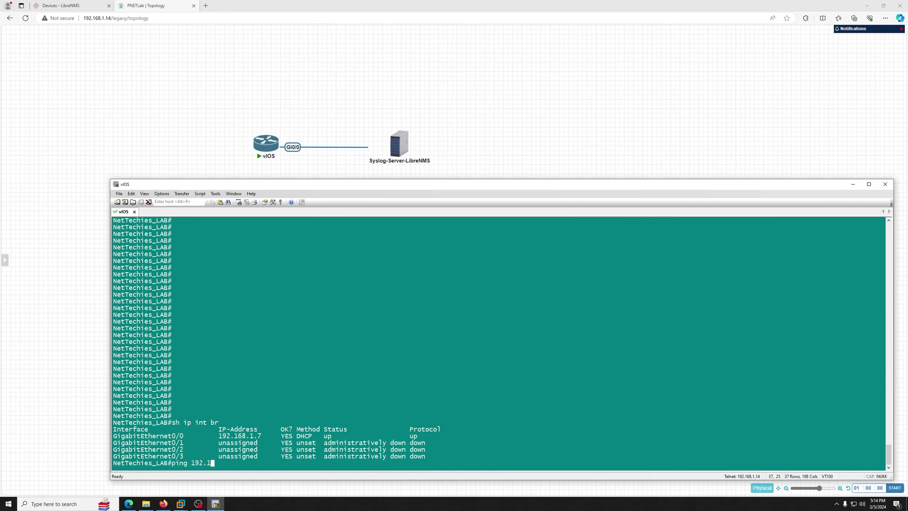
pyautogui.write('68.1.13')
pyautogui.press('Return')
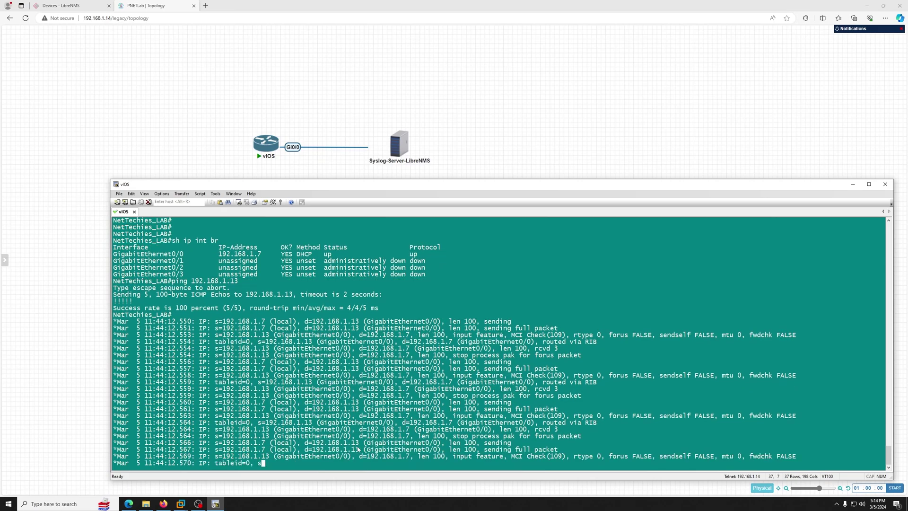
pyautogui.press('Return')
pyautogui.press('Return')
pyautogui.press('Return')
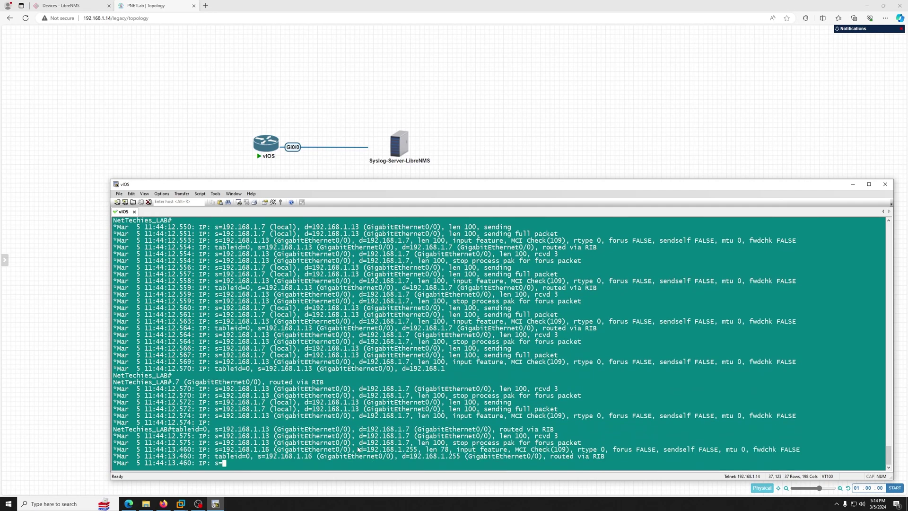
# Step: Turn off all debugging with 'und all' and push the debug output off screen
pyautogui.write('und all')
pyautogui.press('Return')
pyautogui.press('Return')
pyautogui.press('Return')
pyautogui.press('Return')
pyautogui.write('clea')
pyautogui.press('BackSpace')
pyautogui.press('BackSpace')
pyautogui.press('BackSpace')
pyautogui.press('Return')
pyautogui.press('Return')
pyautogui.press('Return')
pyautogui.press('Return')
pyautogui.press('Return')
pyautogui.press('Return')
pyautogui.press('Return')
pyautogui.press('Return')
pyautogui.press('Return')
pyautogui.press('Return')
pyautogui.press('Return')
pyautogui.press('Return')
pyautogui.press('Return')
pyautogui.press('Return')
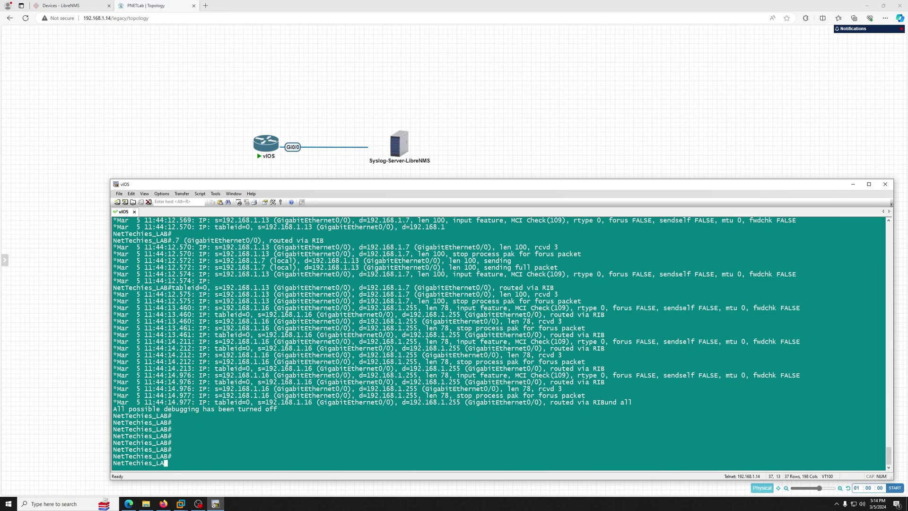
pyautogui.press('Return')
pyautogui.press('Return')
pyautogui.press('Return')
pyautogui.press('Return')
pyautogui.press('Return')
pyautogui.press('Return')
pyautogui.press('Return')
pyautogui.press('Return')
pyautogui.press('Return')
pyautogui.press('Return')
pyautogui.press('Return')
pyautogui.press('Return')
pyautogui.press('Return')
pyautogui.press('Return')
pyautogui.press('Return')
pyautogui.press('Return')
pyautogui.press('Return')
pyautogui.press('Return')
pyautogui.press('Return')
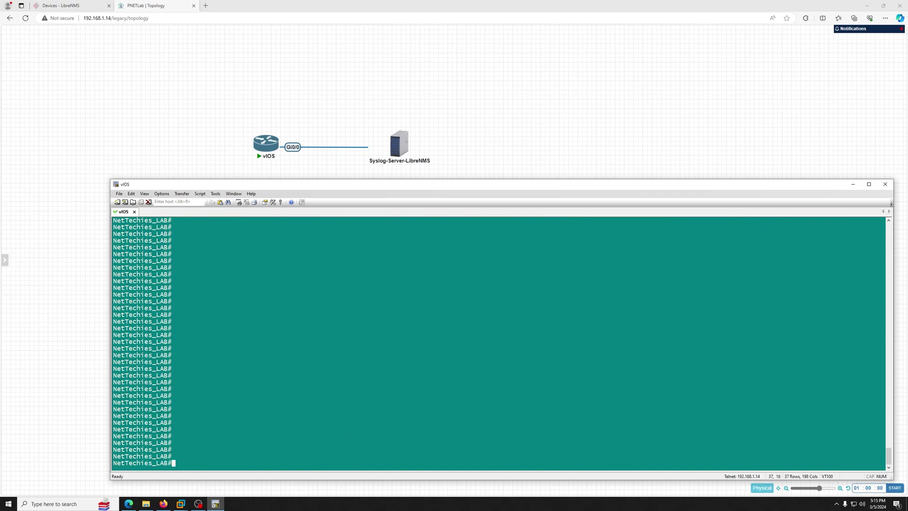
# Step: List the logging lines of the running config with 'sh run | in logg'
pyautogui.write('sh run')
pyautogui.press('Tab')
pyautogui.write('| in logg')
# Step: In configuration mode, enter 'no logging host 192.168.1.13' by pasting the copied line
pyautogui.press('Return')
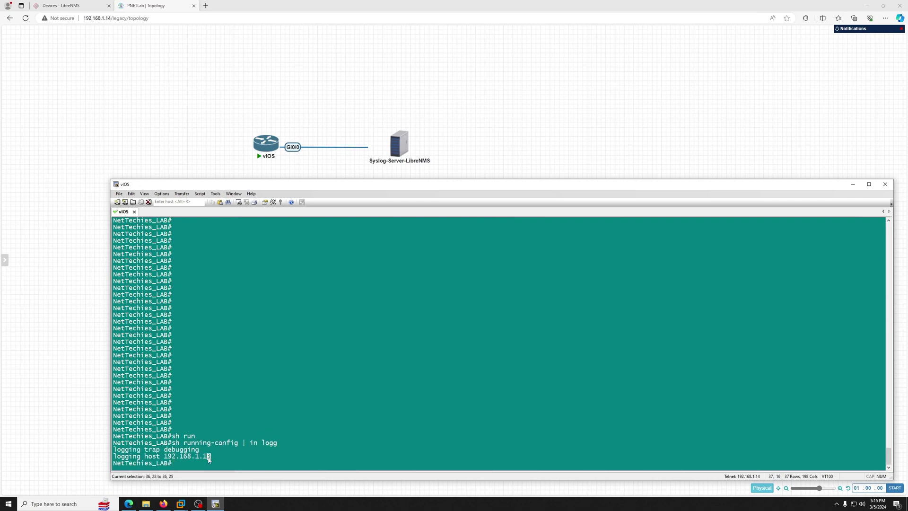
pyautogui.moveTo(203, 457); pyautogui.dragTo(113, 449)
pyautogui.click(234, 461)
pyautogui.write('conf t')
pyautogui.press('Return')
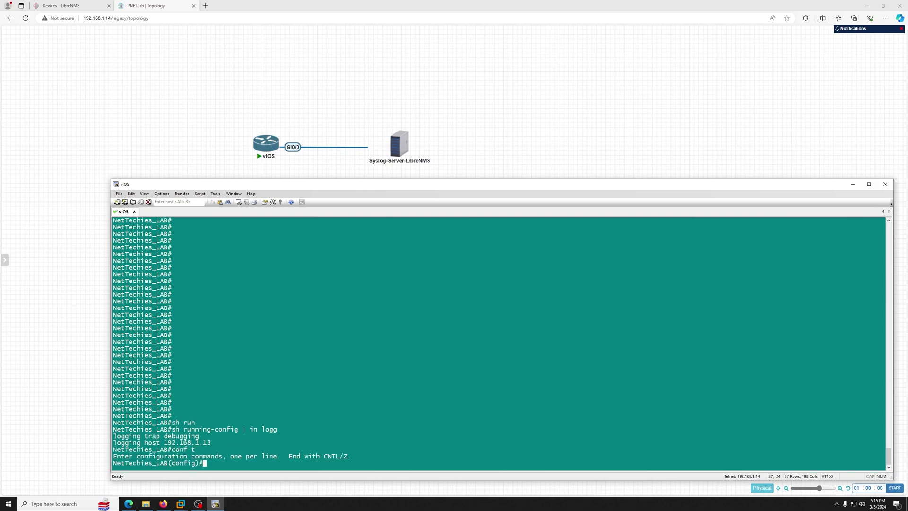
pyautogui.write('no')
pyautogui.moveTo(214, 443); pyautogui.dragTo(116, 443)
pyautogui.rightClick(130, 445)
pyautogui.click(288, 437)
pyautogui.press('Return')
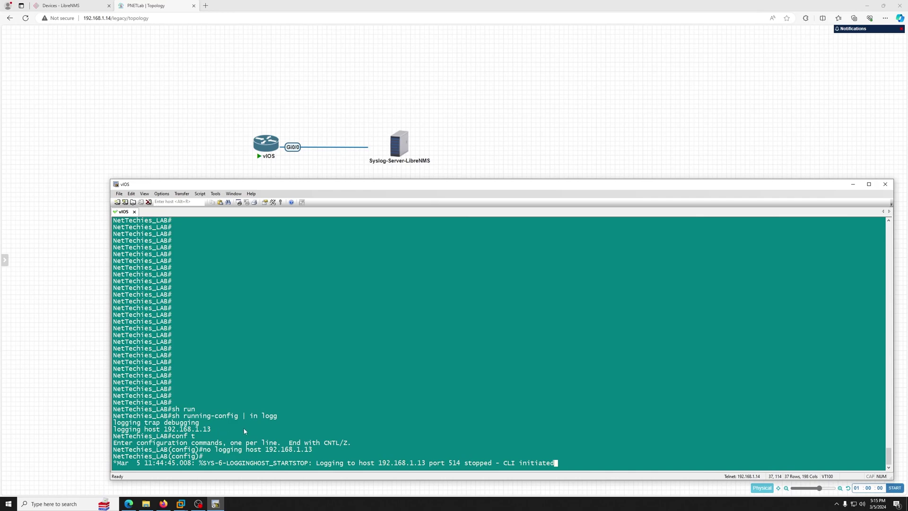
pyautogui.press('Return')
pyautogui.press('Return')
pyautogui.press('Return')
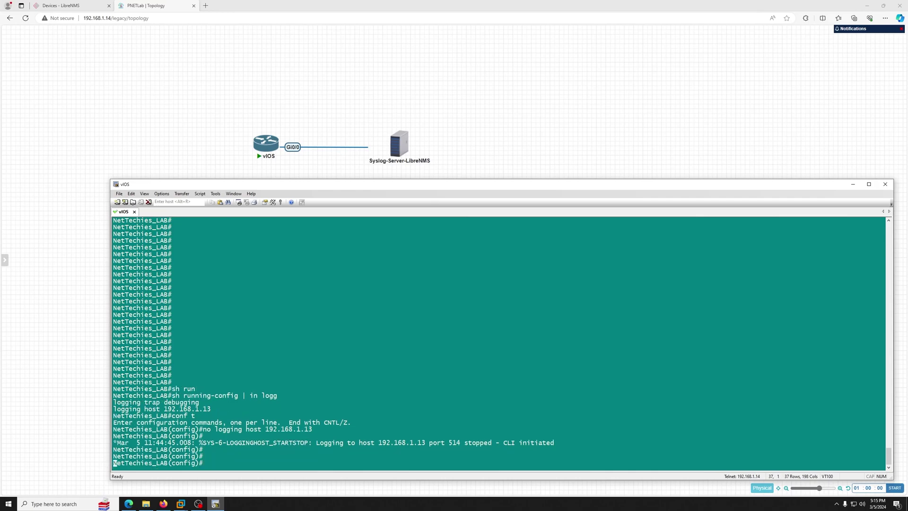
pyautogui.press('Return')
pyautogui.press('Return')
pyautogui.press('Return')
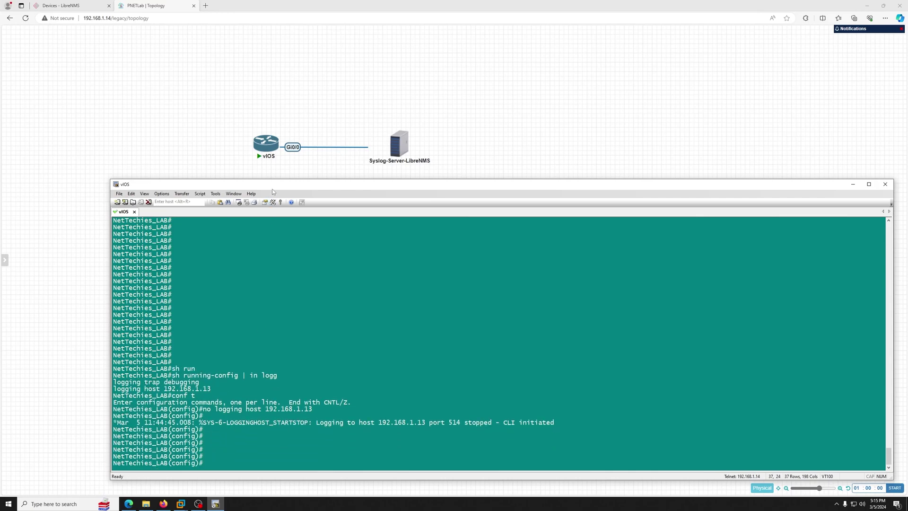
# Step: Open LibreNMS's Add Device page and switch SNMP off
pyautogui.click(60, 6)
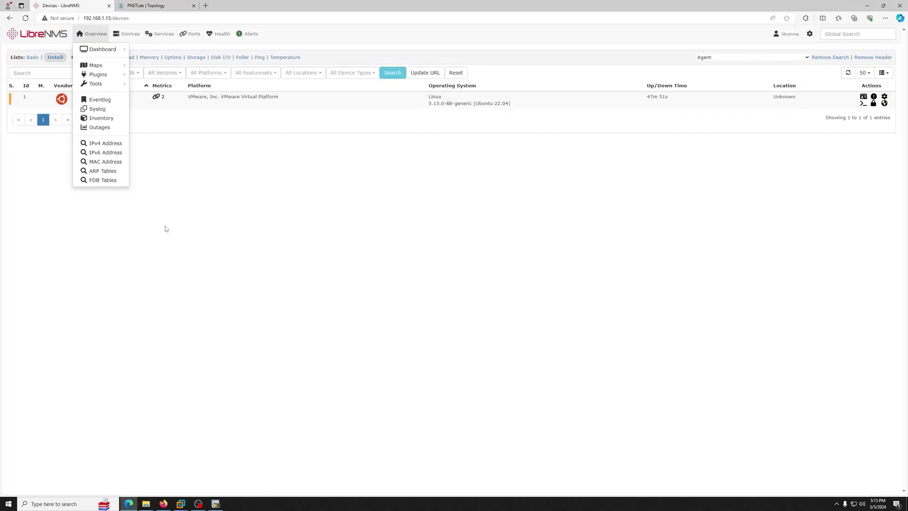
pyautogui.click(50, 33)
pyautogui.moveTo(144, 37)
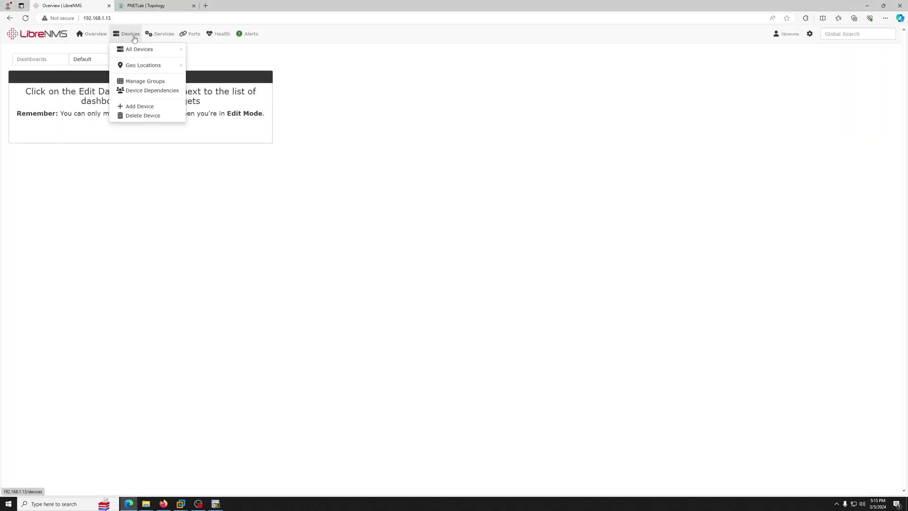
pyautogui.click(149, 110)
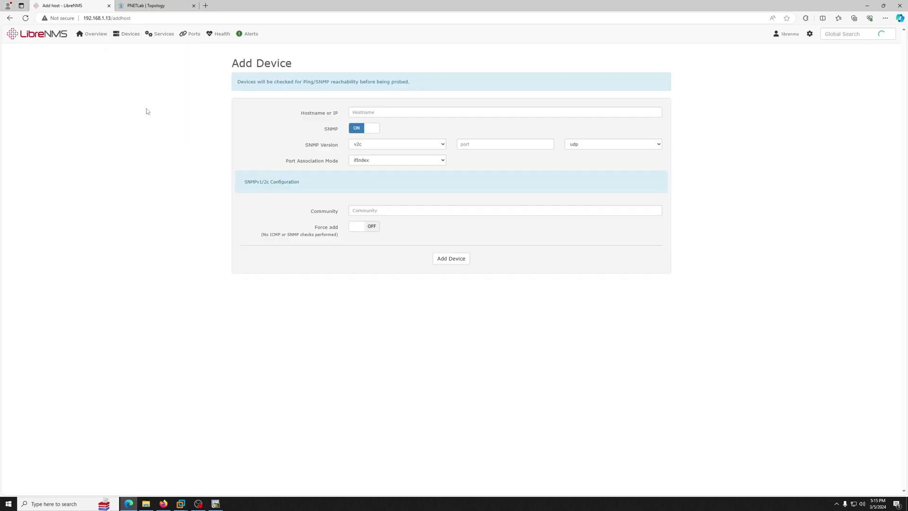
pyautogui.click(388, 112)
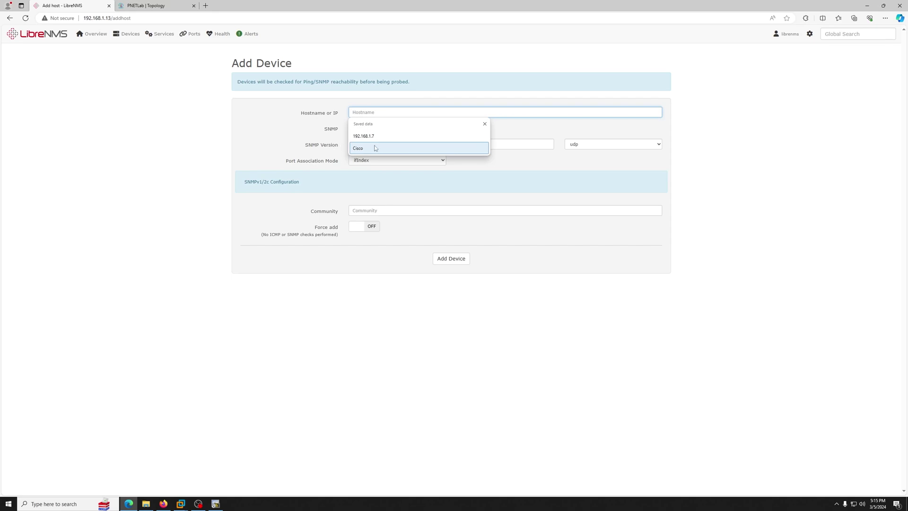
pyautogui.click(335, 127)
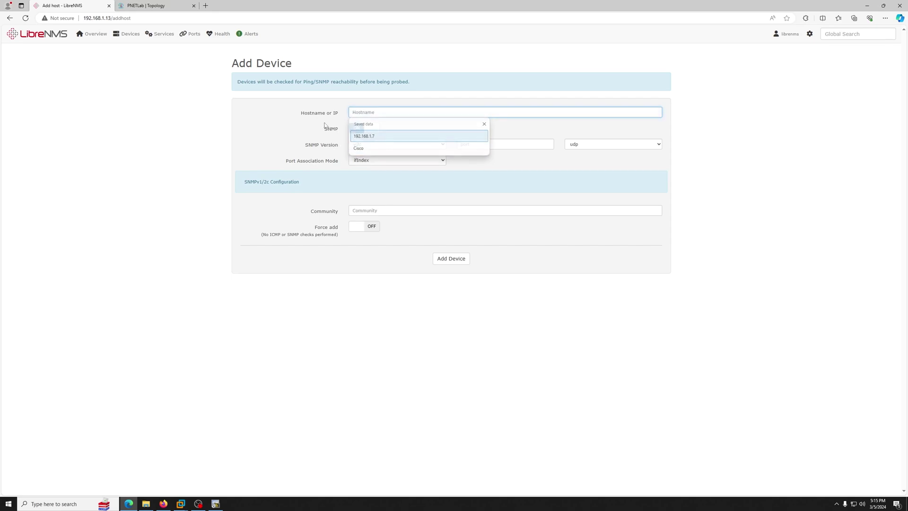
pyautogui.click(362, 131)
# Step: Set the device hostname to cisco
pyautogui.click(377, 112)
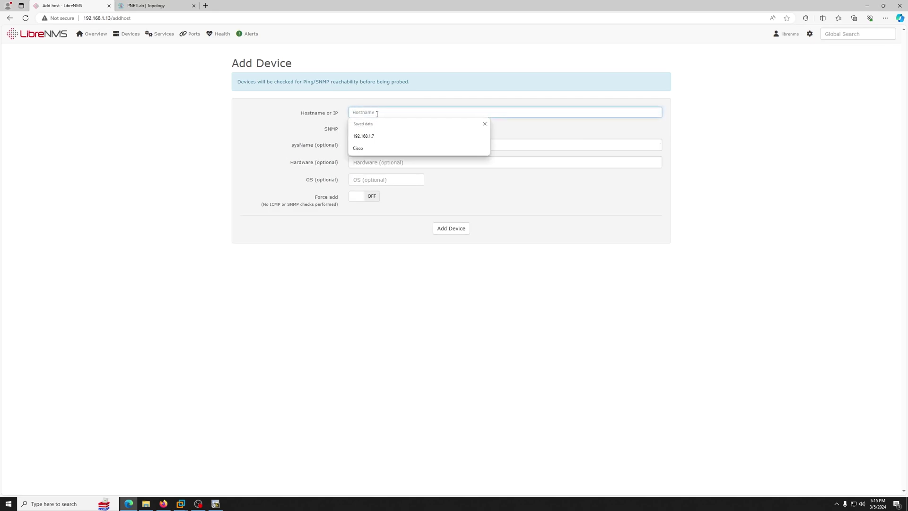
pyautogui.press('Down')
pyautogui.press('Down')
pyautogui.press('Return')
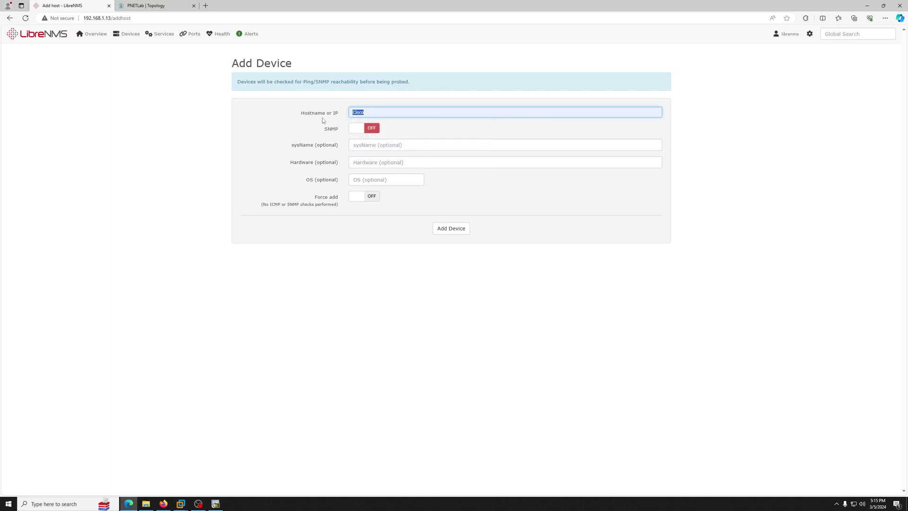
pyautogui.press('Tab')
pyautogui.press('Tab')
pyautogui.doubleClick(358, 112)
pyautogui.write('cisco')
pyautogui.press('Tab')
pyautogui.press('Tab')
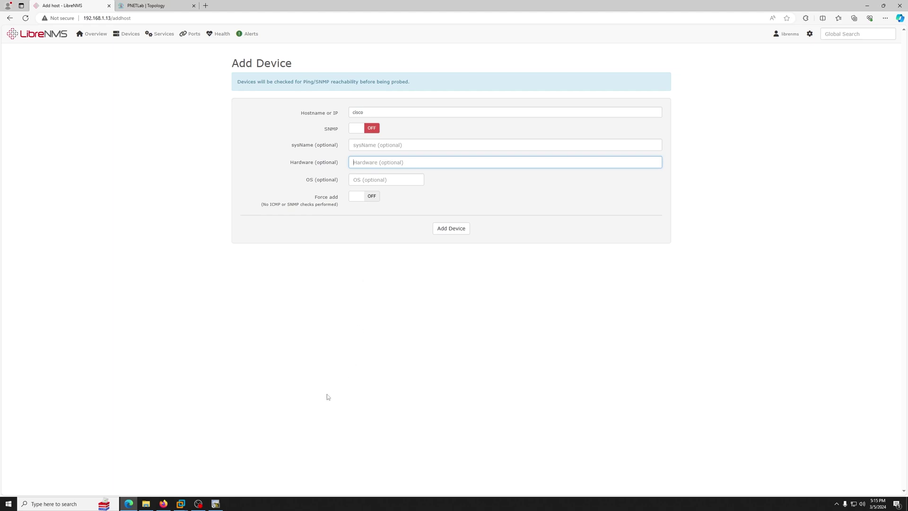
# Step: Return to the browser and search Windows for PuTTY to reach 192.168.1.13
pyautogui.click(180, 504)
pyautogui.click(395, 393)
pyautogui.click(55, 504)
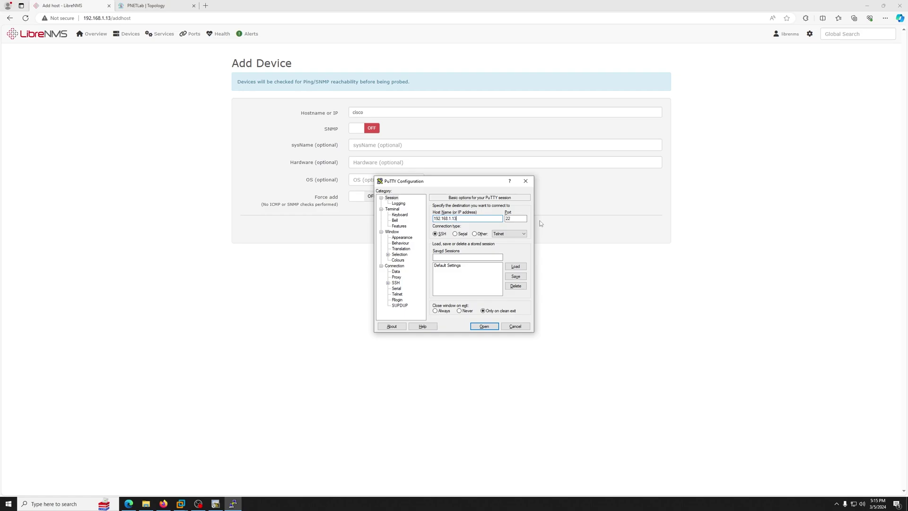
# Step: Log in over SSH to the LibreNMS server at 192.168.1.13 and display /etc/hosts
pyautogui.press('Return')
pyautogui.write('librenms')
pyautogui.press('Return')
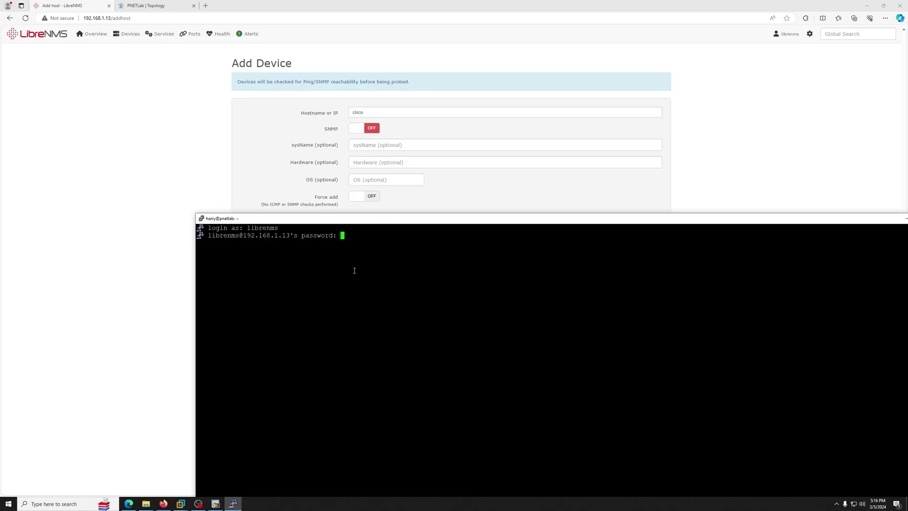
pyautogui.press('Return')
pyautogui.write('cat /etc/hosts')
pyautogui.press('Return')
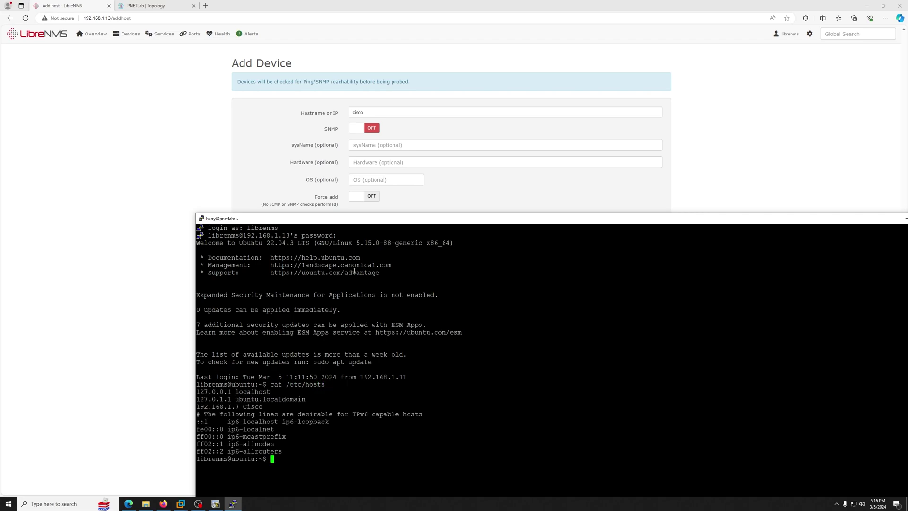
# Step: As root, edit /etc/hosts in vim so 192.168.1.7 maps to lowercase cisco
pyautogui.write('sudo su')
pyautogui.press('Return')
pyautogui.write('vim /etc/hosts')
pyautogui.press('Return')
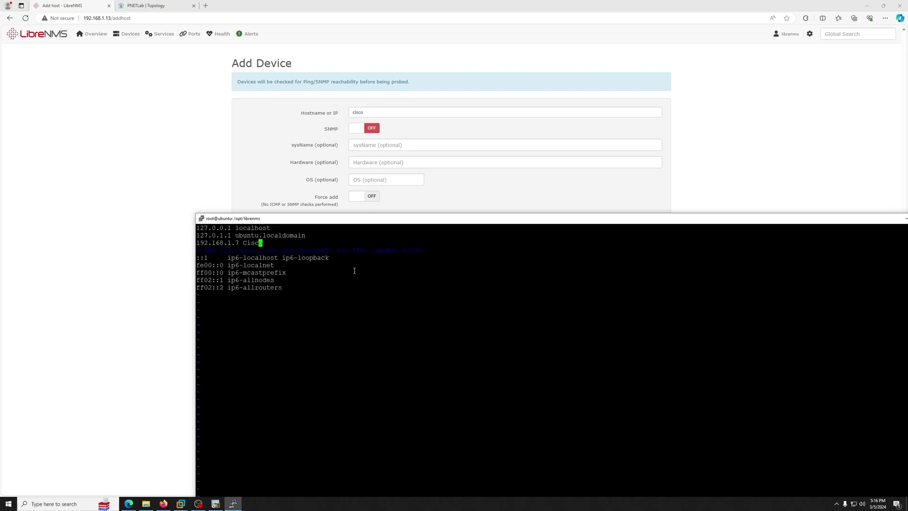
pyautogui.press('b')
pyautogui.press('~')
pyautogui.write('h:wq')
pyautogui.press('Return')
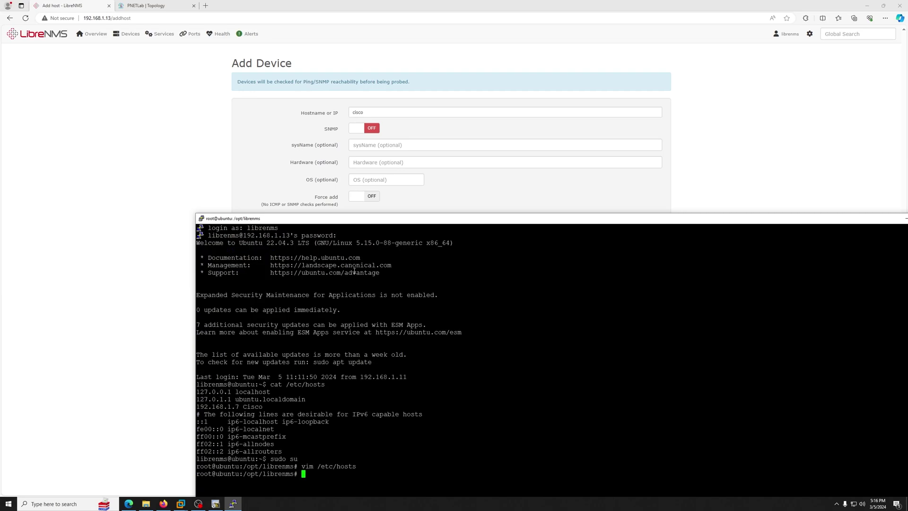
# Step: Ping cisco from the server to confirm it resolves, then minimize the terminal
pyautogui.write('ping cisco')
pyautogui.press('Return')
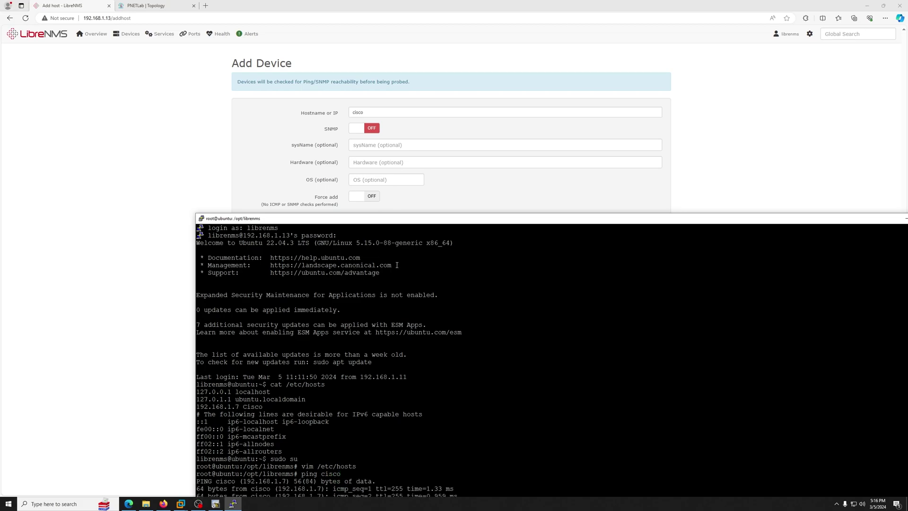
pyautogui.moveTo(499, 224); pyautogui.dragTo(382, 146)
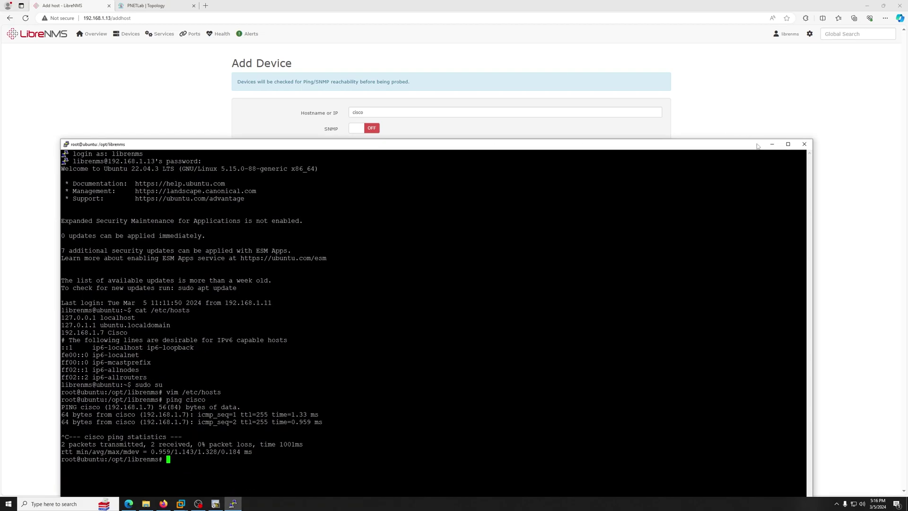
pyautogui.click(772, 144)
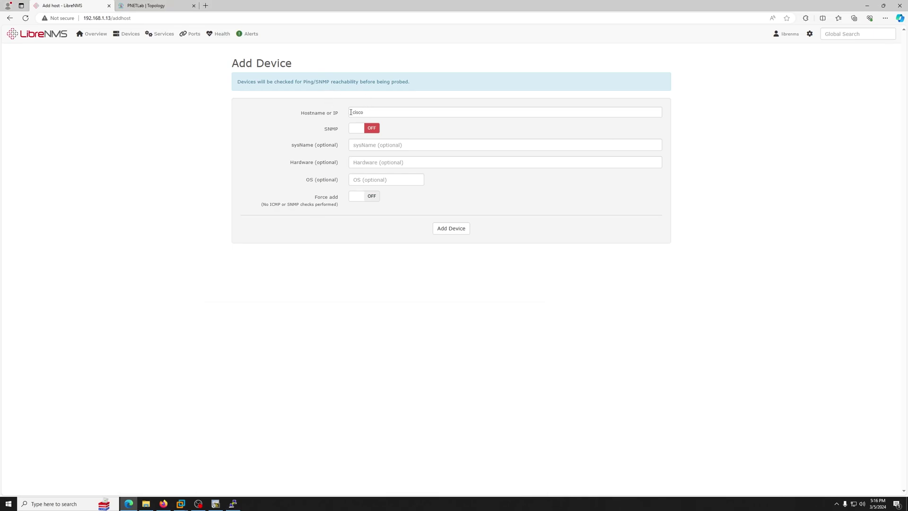
# Step: Enter sysName Cisco and add the device to LibreNMS
pyautogui.click(369, 147)
pyautogui.write('Cisco')
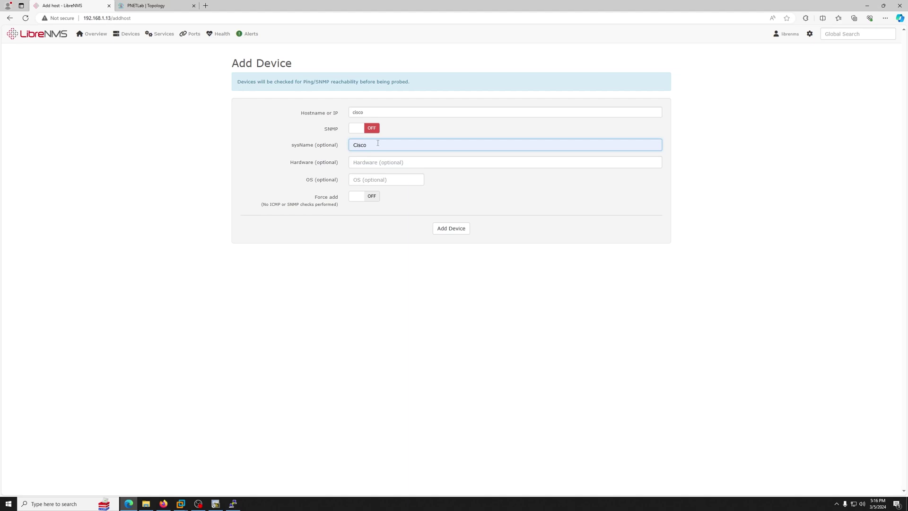
pyautogui.click(436, 226)
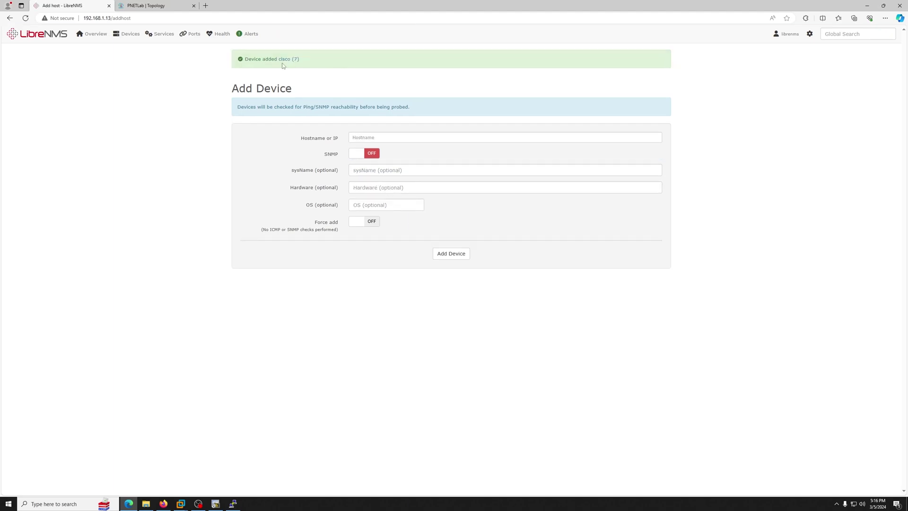
# Step: Open the cisco device and reach its Logs > Syslog page, fixing the malformed address
pyautogui.click(287, 59)
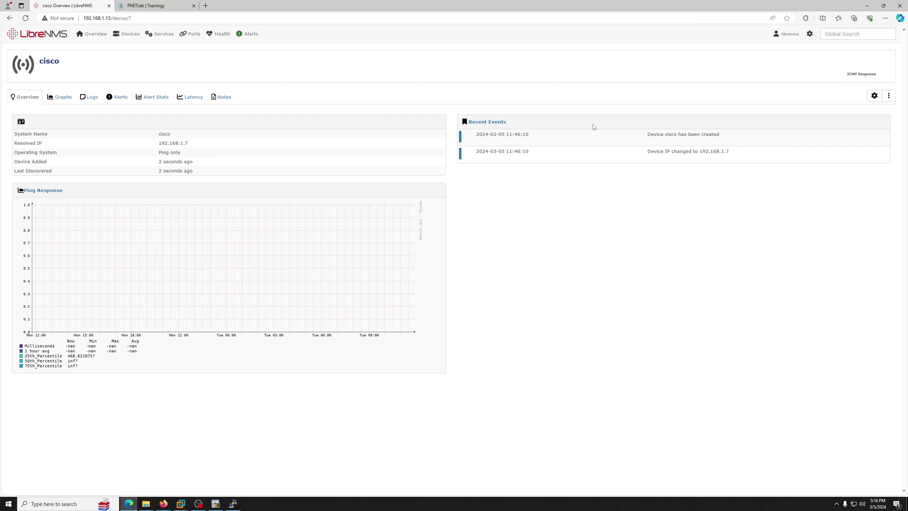
pyautogui.moveTo(649, 135); pyautogui.dragTo(706, 136)
pyautogui.click(674, 163)
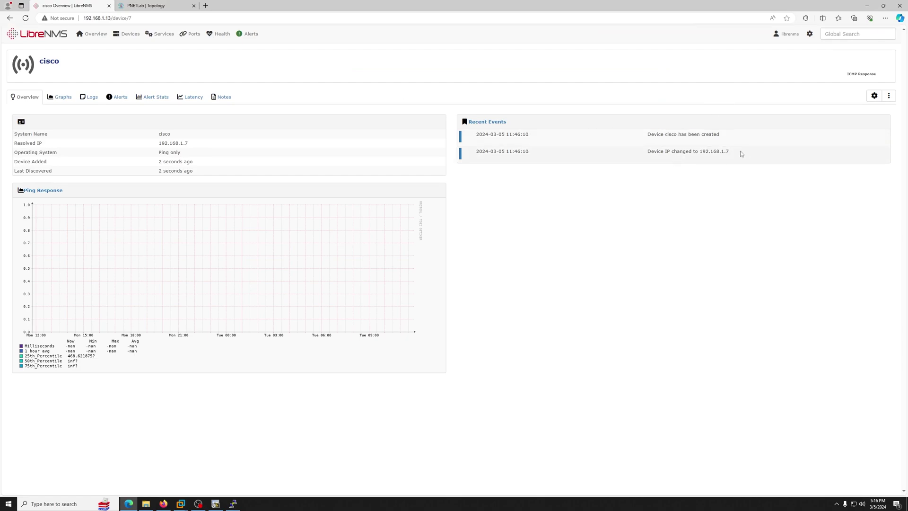
pyautogui.click(92, 103)
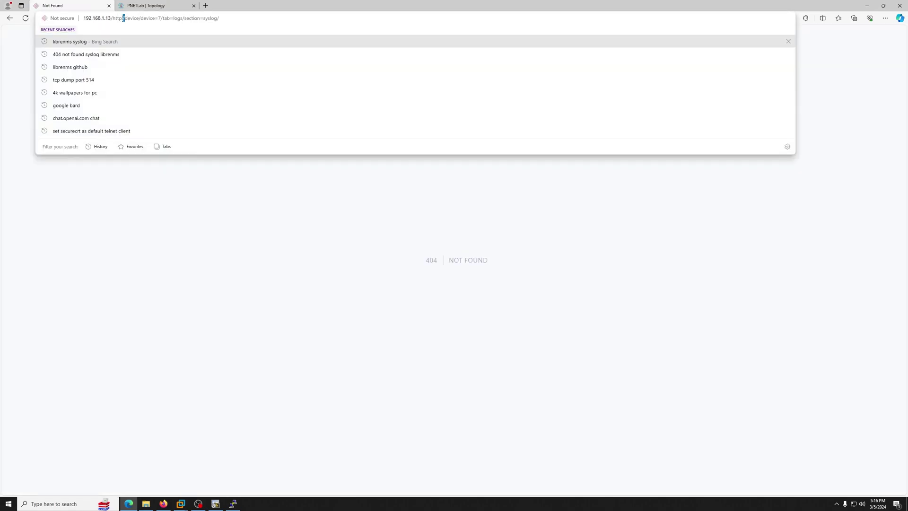
pyautogui.moveTo(125, 18); pyautogui.dragTo(115, 18)
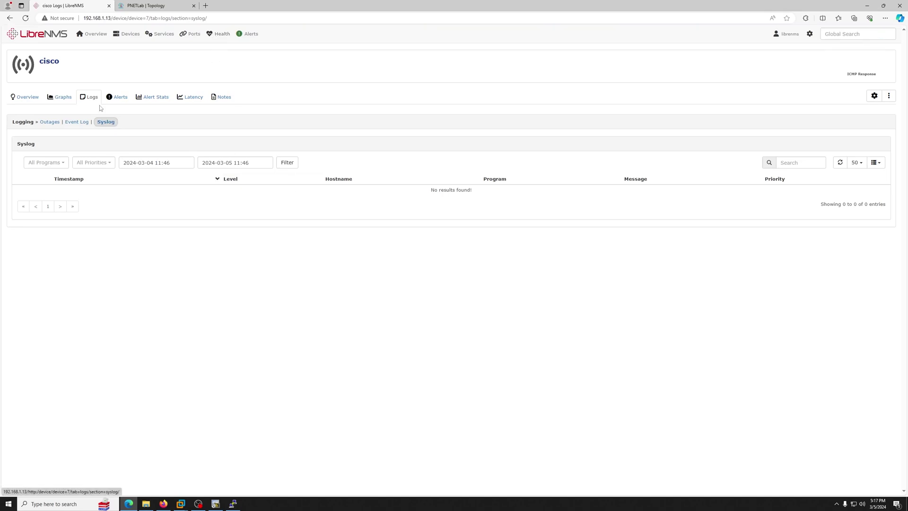
pyautogui.click(87, 96)
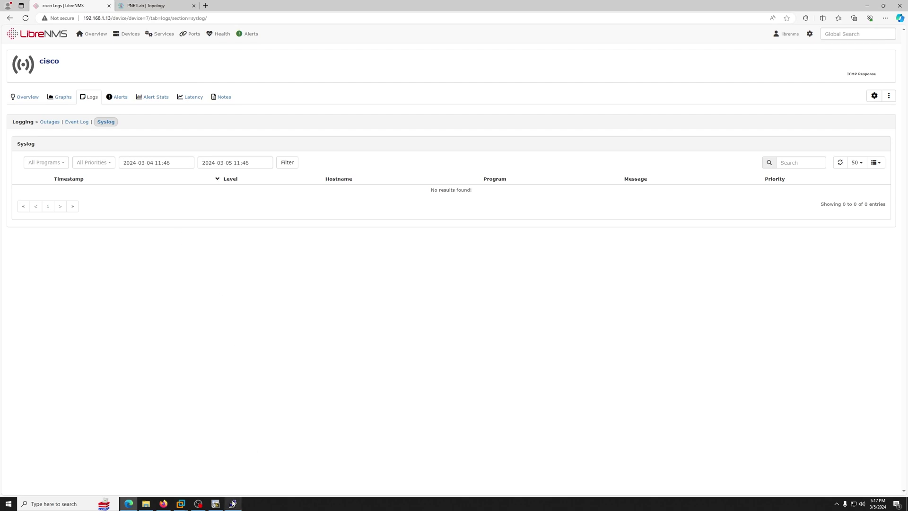
# Step: Configure 'logging host 192.168.1.13' on the vIOS router
pyautogui.click(215, 503)
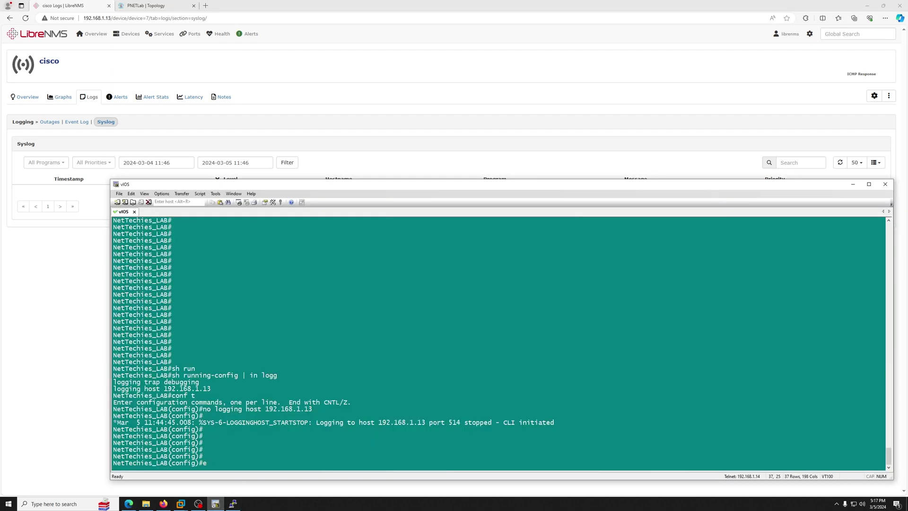
pyautogui.write('log')
pyautogui.press('Tab')
pyautogui.write('g')
pyautogui.press('Tab')
pyautogui.write('ho')
pyautogui.press('Tab')
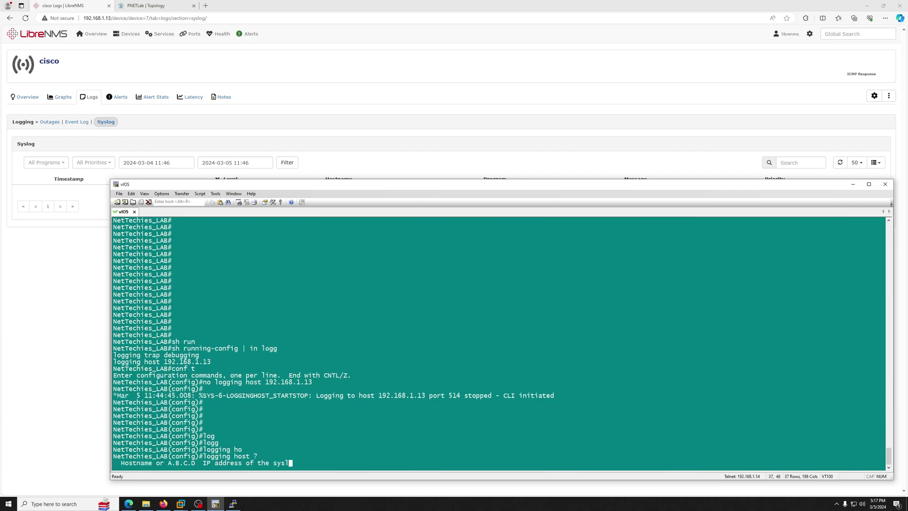
pyautogui.write('192.168')
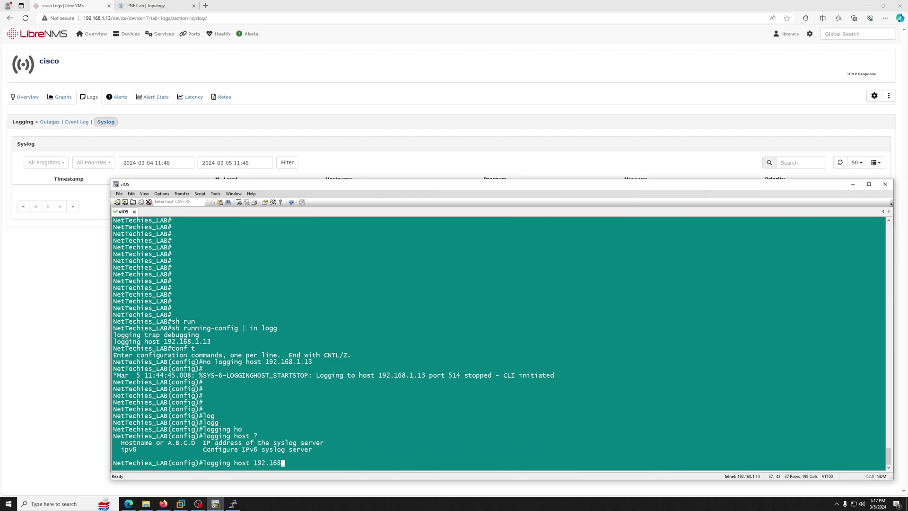
pyautogui.write('.1.13')
pyautogui.press('Return')
# Step: Set 'logging trap debugging' and exit configuration mode with end
pyautogui.write('log')
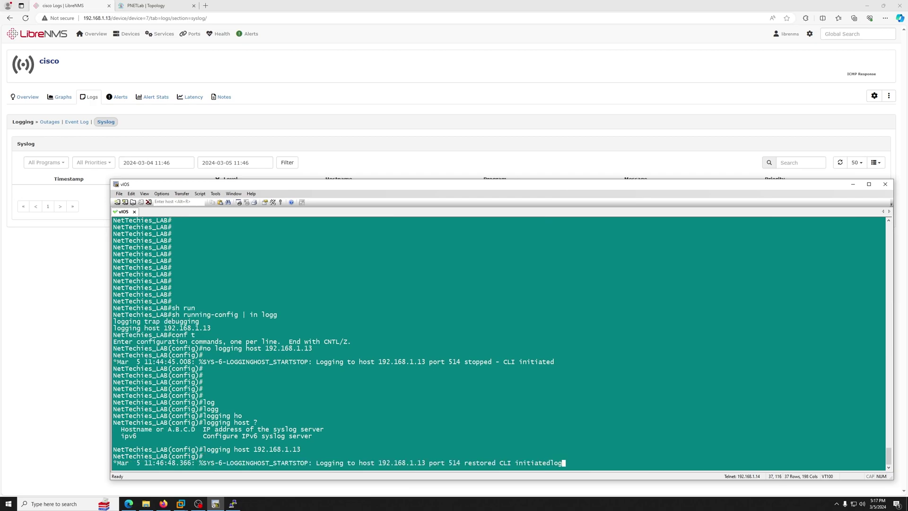
pyautogui.press('Tab')
pyautogui.write('g')
pyautogui.press('Tab')
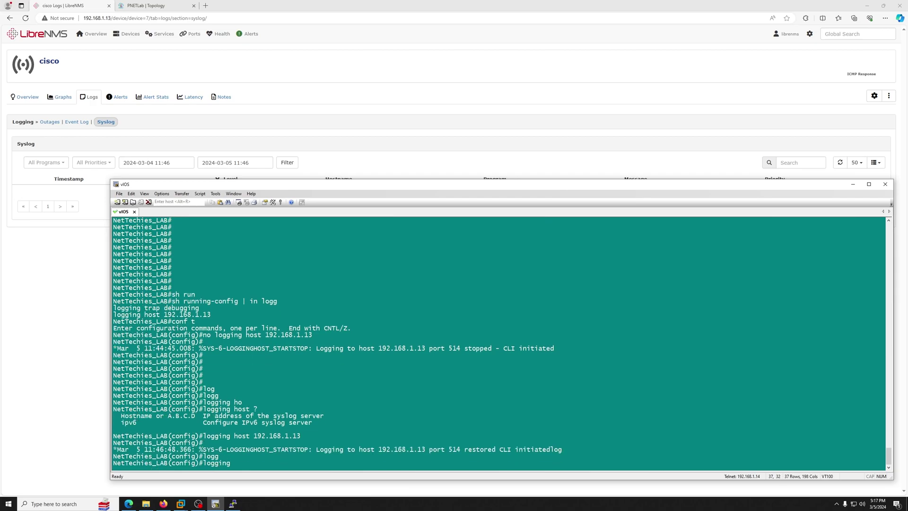
pyautogui.write('tr')
pyautogui.press('Tab')
pyautogui.write('?')
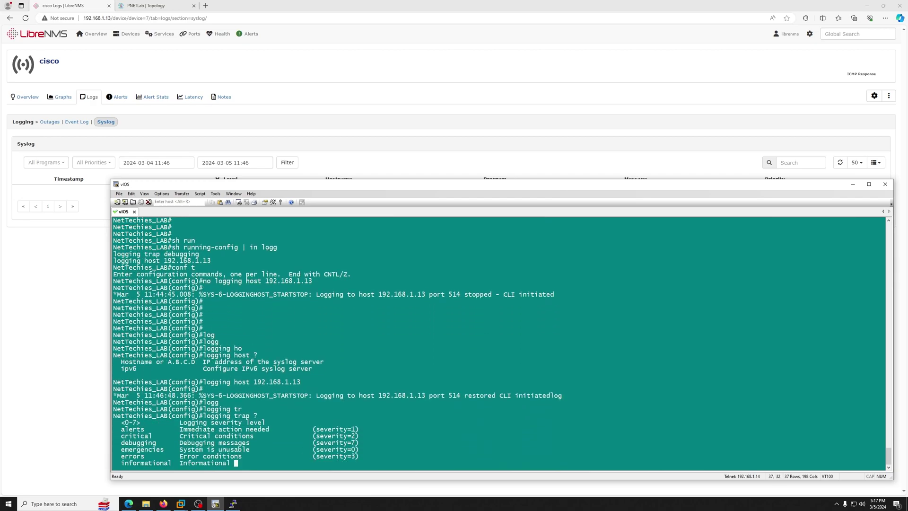
pyautogui.write('de')
pyautogui.press('Tab')
pyautogui.press('Return')
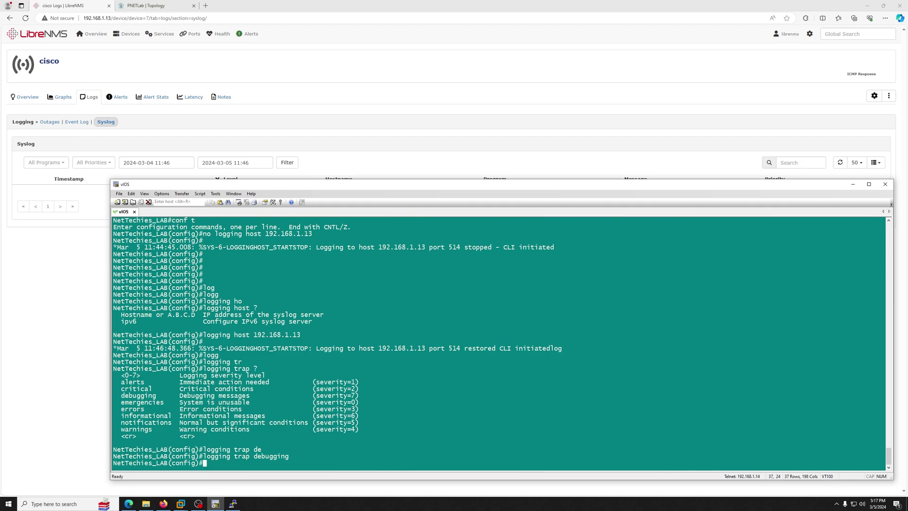
pyautogui.write('end')
pyautogui.press('Return')
pyautogui.press('Return')
pyautogui.press('Return')
pyautogui.press('Return')
pyautogui.press('Return')
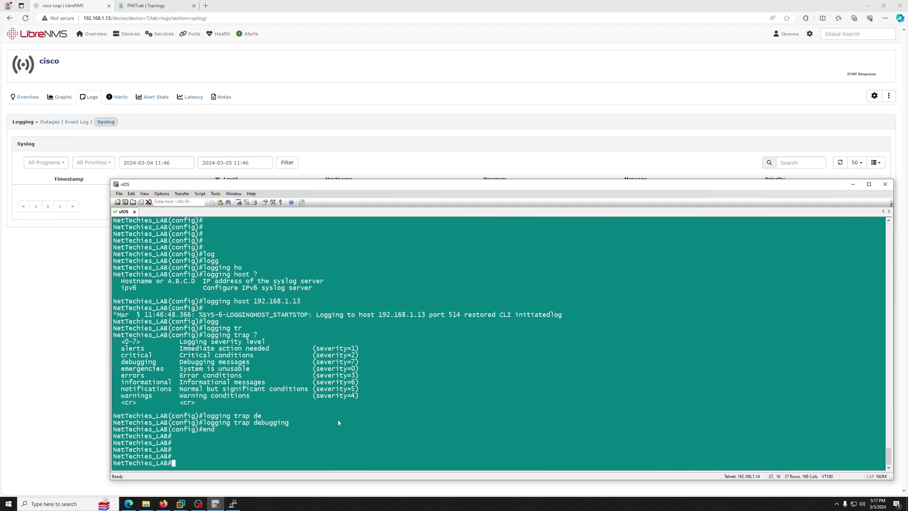
pyautogui.press('Return')
pyautogui.press('Return')
pyautogui.press('Return')
pyautogui.press('Return')
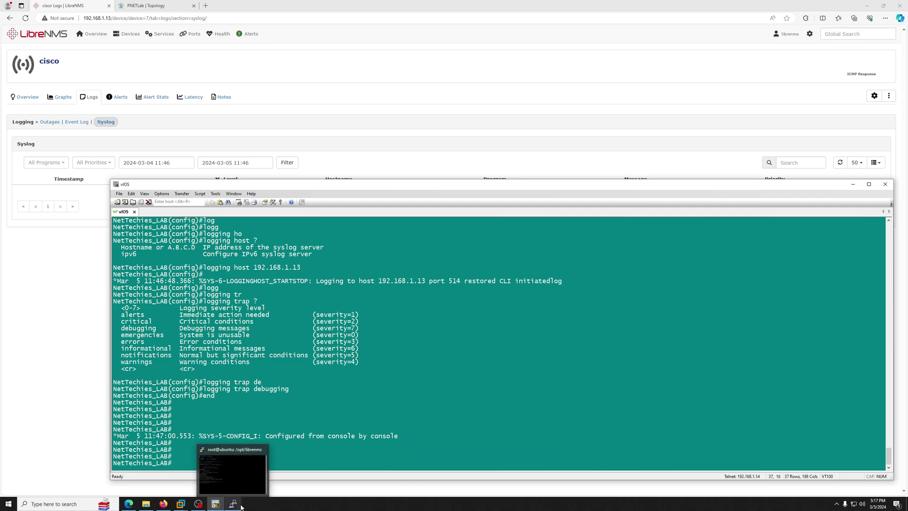
# Step: Reload the still-empty cisco syslog page, then return to the device's Overview
pyautogui.moveTo(415, 186); pyautogui.dragTo(368, 33)
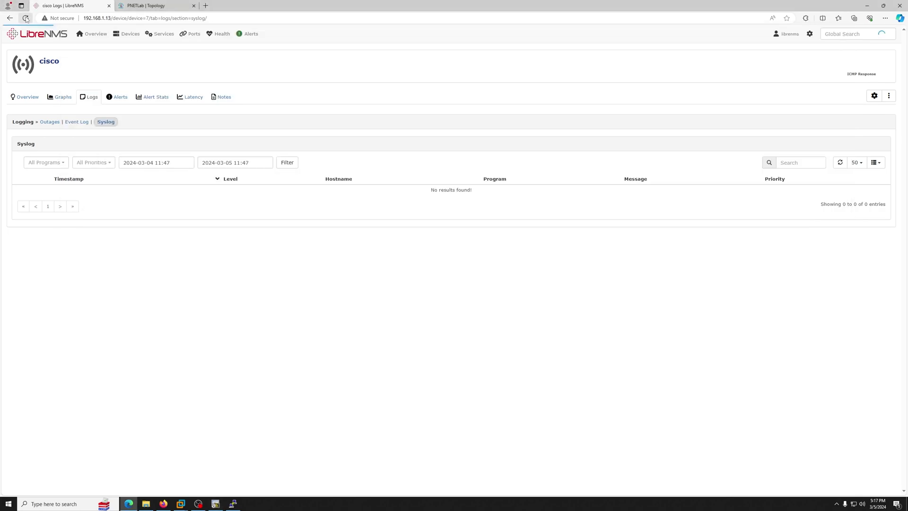
pyautogui.click(25, 18)
pyautogui.click(26, 18)
pyautogui.click(24, 97)
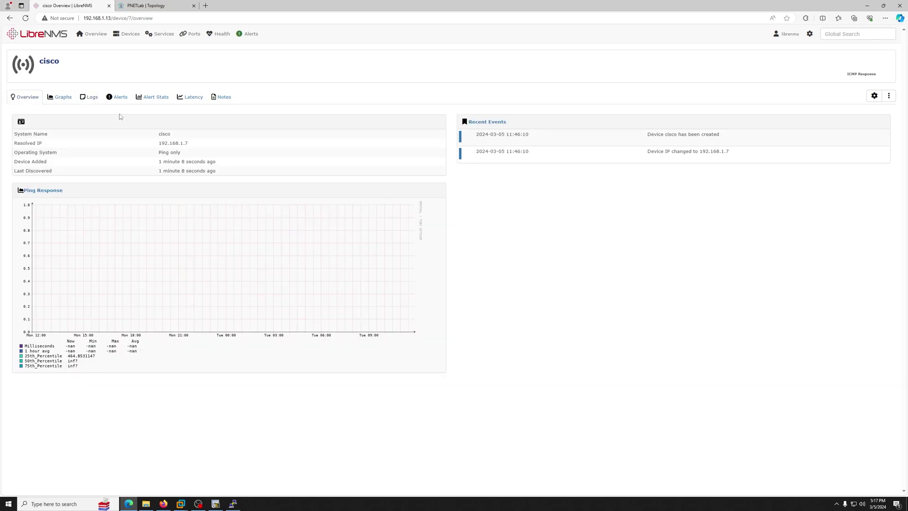
pyautogui.click(90, 96)
pyautogui.click(24, 97)
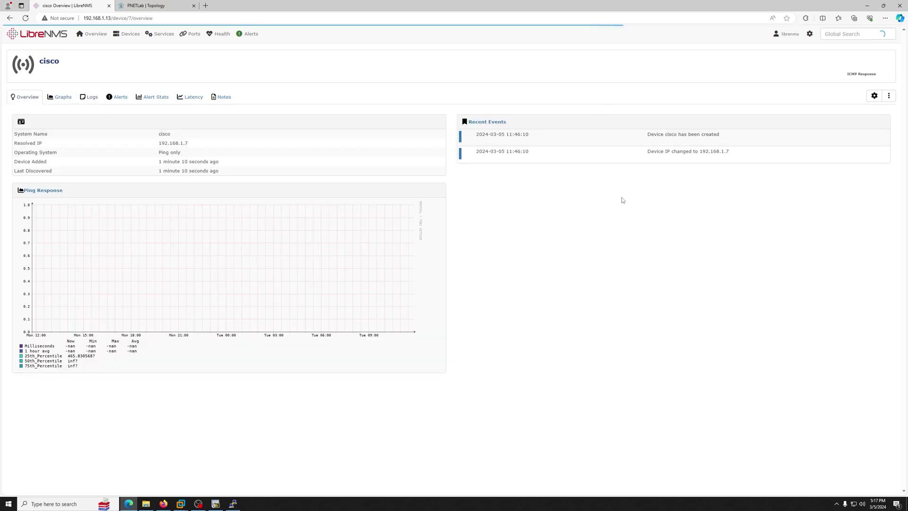
# Step: Start 'tcpdump -i any udp port 514' in the LibreNMS server's root shell
pyautogui.click(233, 503)
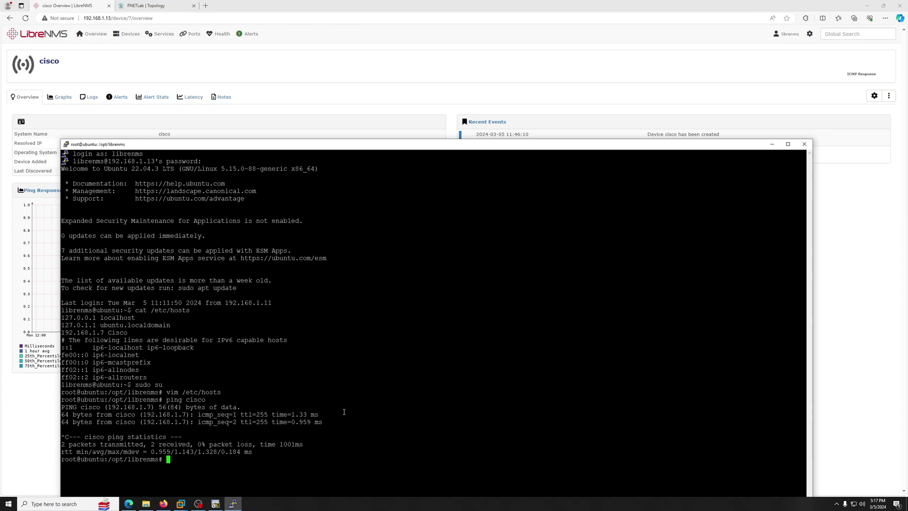
pyautogui.moveTo(64, 144); pyautogui.dragTo(491, 132)
pyautogui.write('tcpdump ')
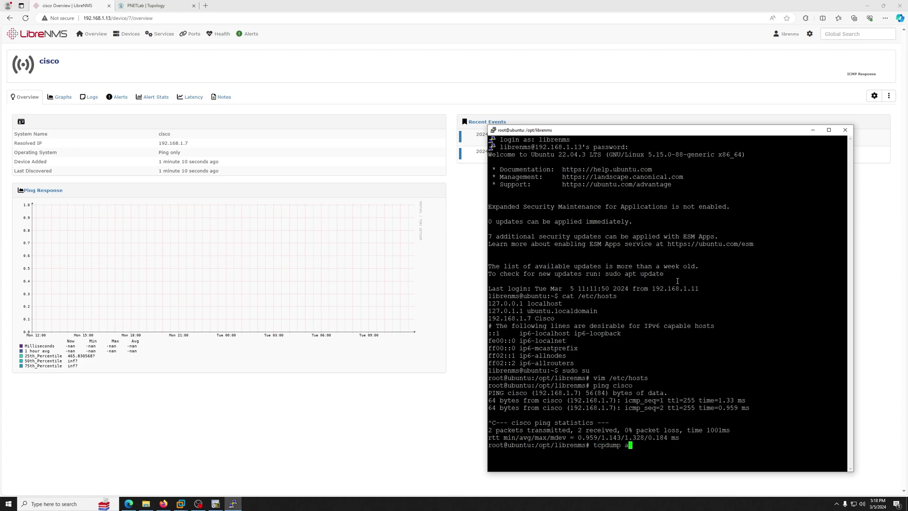
pyautogui.write('-i any udp port 514')
pyautogui.press('Return')
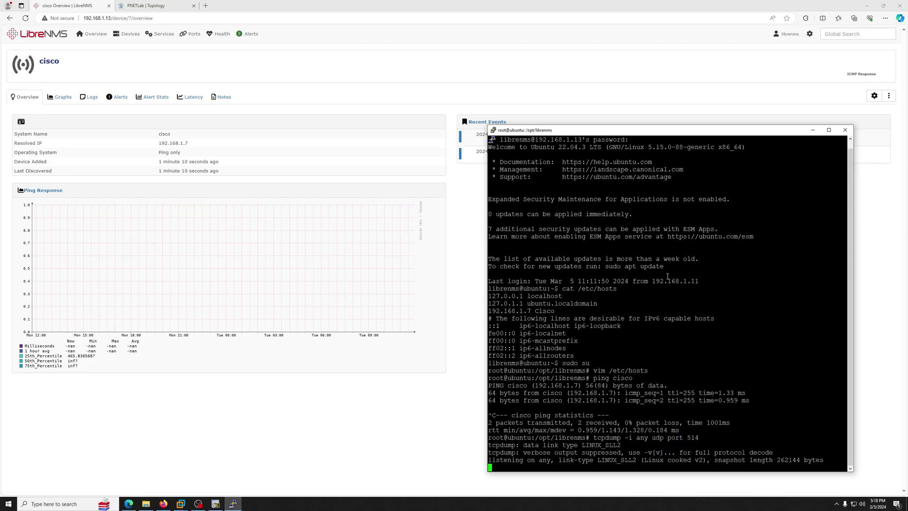
pyautogui.moveTo(626, 134); pyautogui.dragTo(634, 81)
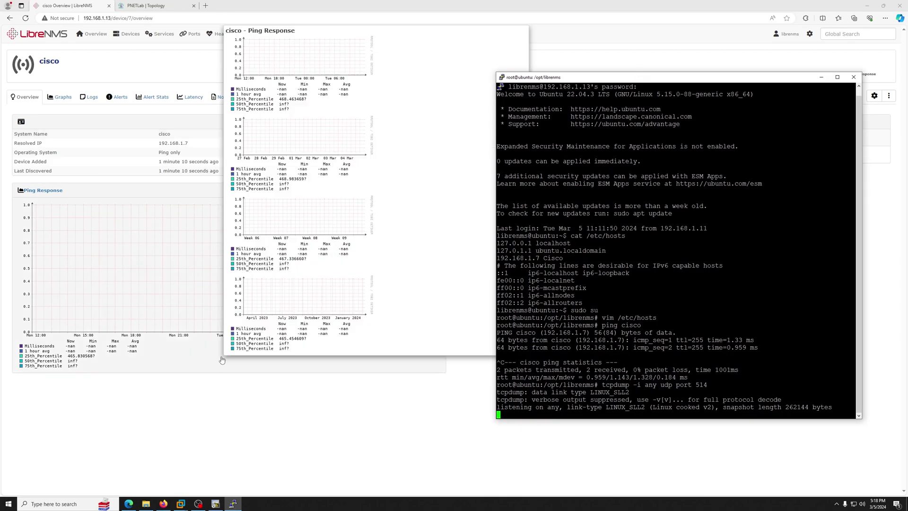
# Step: Send 'send log 7 HelloThere' from the vIOS router
pyautogui.click(215, 503)
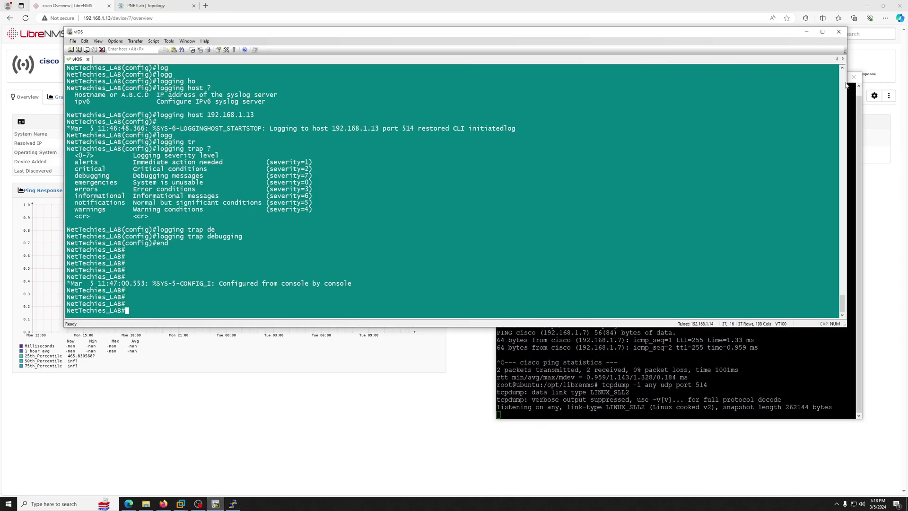
pyautogui.moveTo(848, 86); pyautogui.dragTo(463, 88)
pyautogui.write('sen')
pyautogui.press('Tab')
pyautogui.write('log')
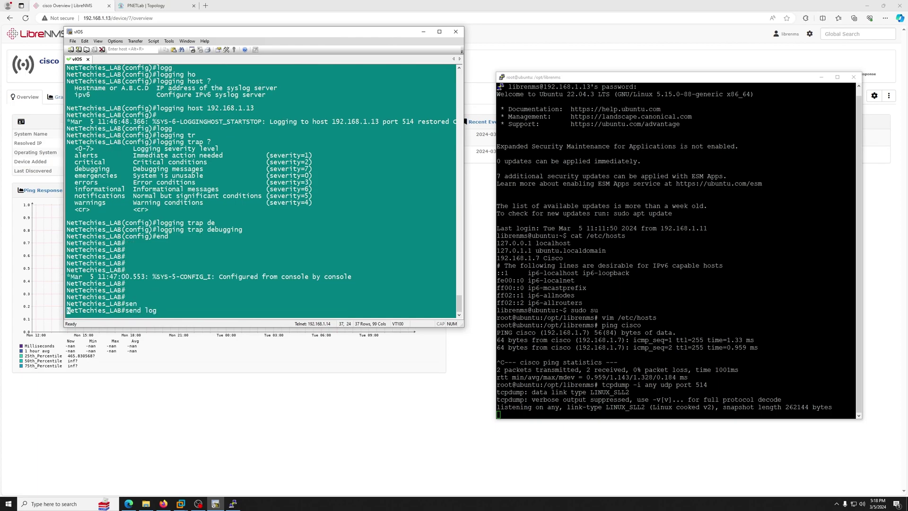
pyautogui.press('Tab')
pyautogui.write('?')
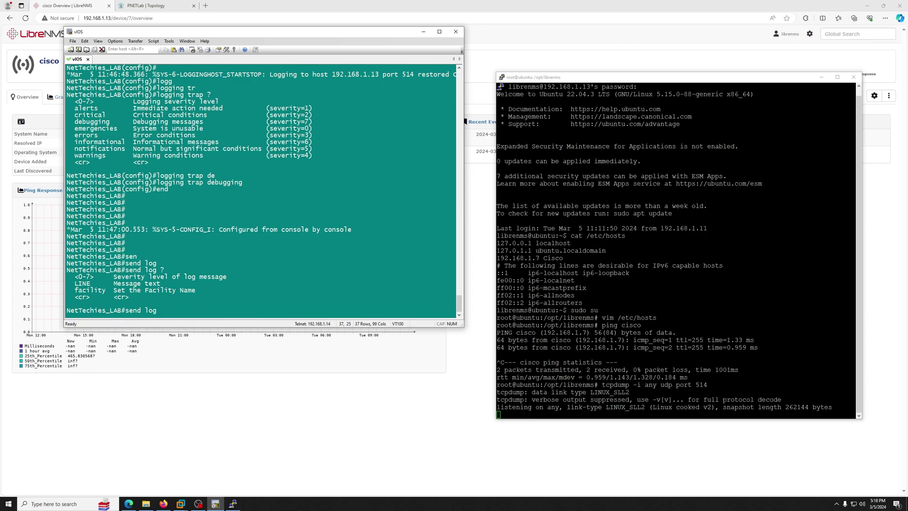
pyautogui.write('7 fa')
pyautogui.press('Tab')
pyautogui.write('?')
pyautogui.press('BackSpace')
pyautogui.press('BackSpace')
pyautogui.write('Hel')
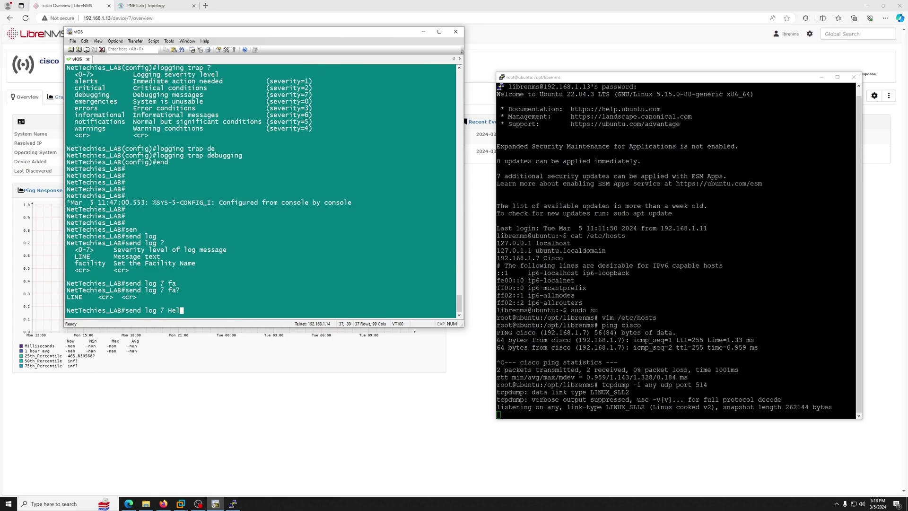
pyautogui.write('loThere')
pyautogui.press('Return')
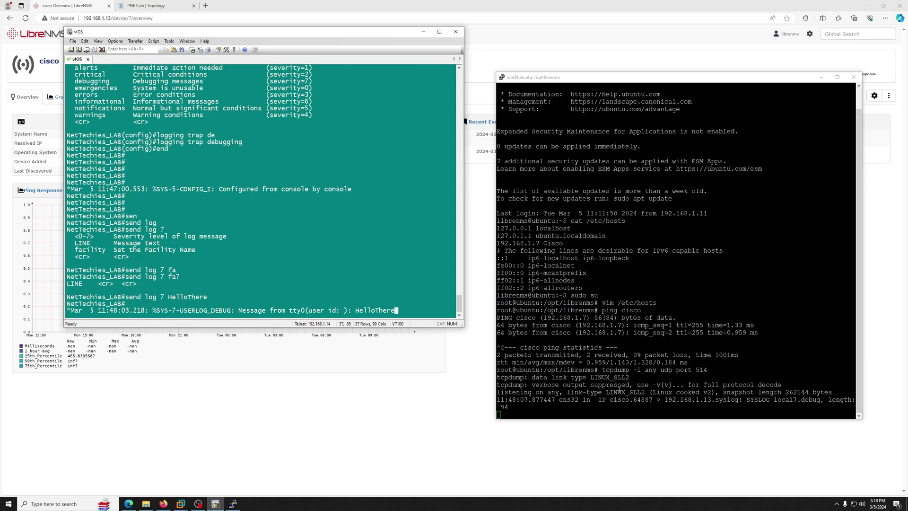
# Step: Inspect the tcpdump line showing the local7.debug packet from cisco to 192.168.1.13
pyautogui.moveTo(562, 401); pyautogui.dragTo(709, 402)
pyautogui.click(632, 406)
pyautogui.click(695, 401)
pyautogui.click(691, 403)
pyautogui.click(605, 403)
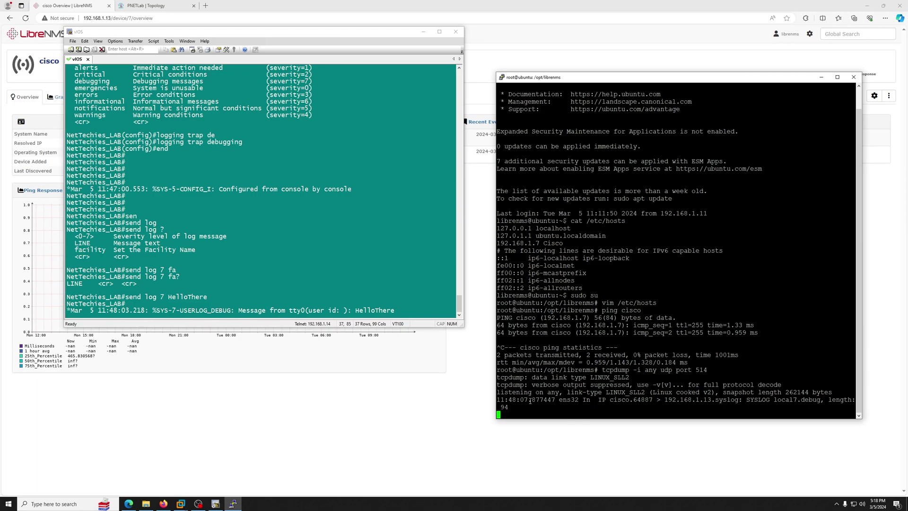
# Step: Load the corrected cisco syslog page address and refresh the table, which stays empty
pyautogui.click(458, 399)
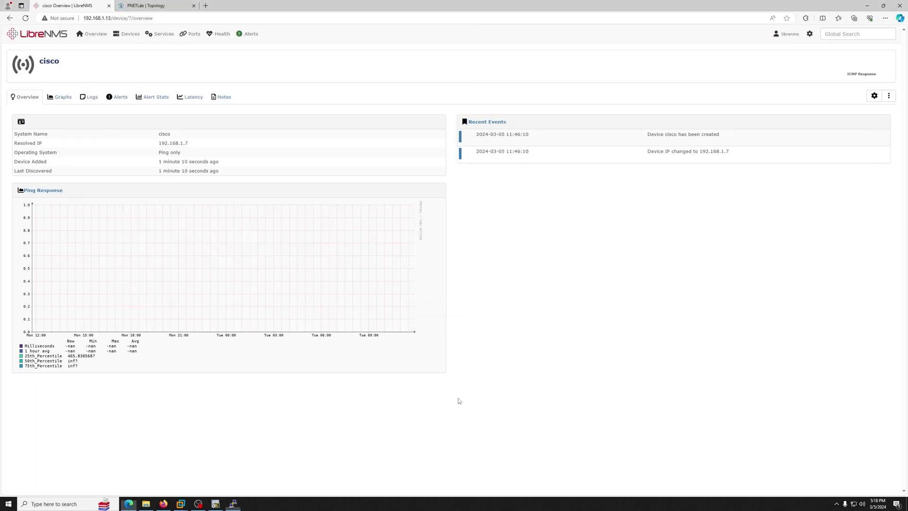
pyautogui.click(70, 100)
pyautogui.click(114, 102)
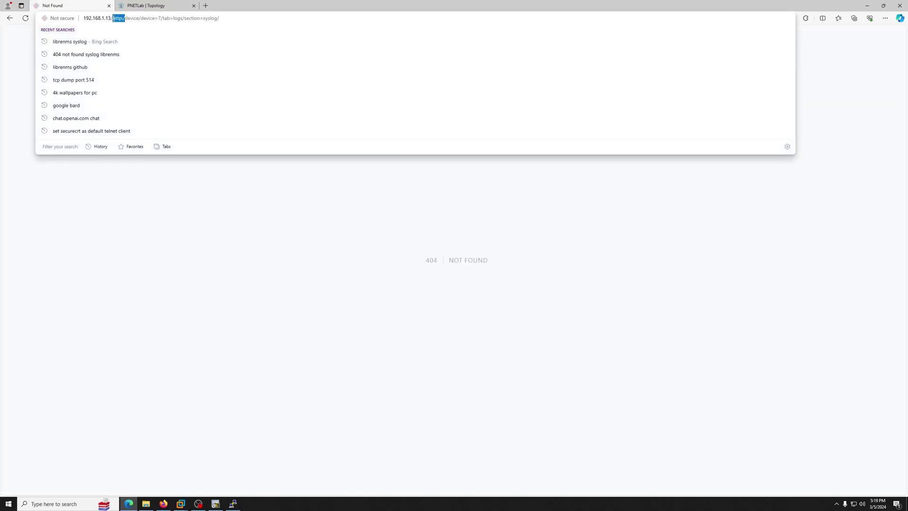
pyautogui.press('BackSpace')
pyautogui.press('Return')
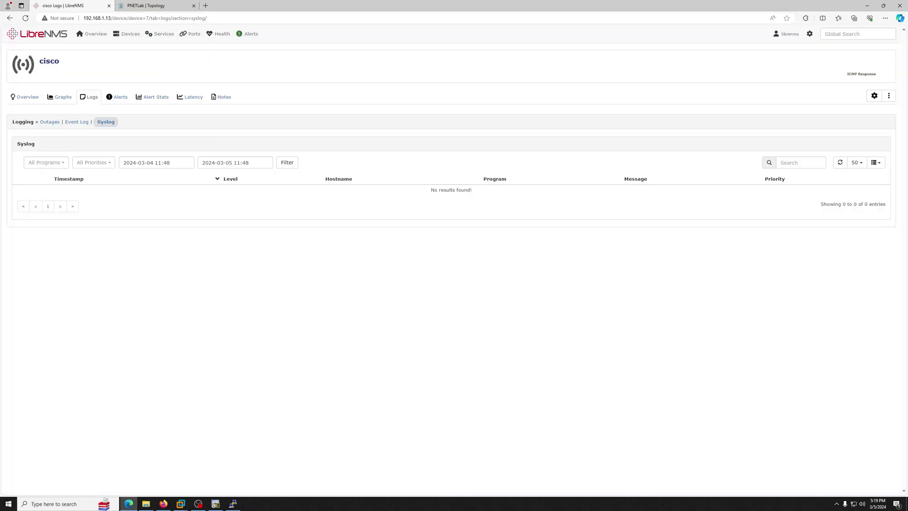
pyautogui.click(841, 166)
# Step: Browse the cisco device's Overview, Graphs and Event Log pages
pyautogui.click(26, 97)
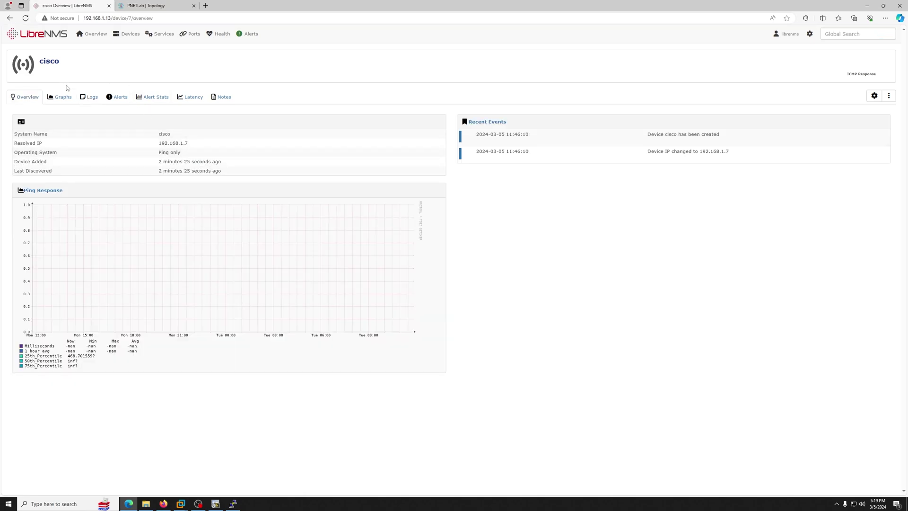
pyautogui.click(61, 97)
pyautogui.click(88, 98)
pyautogui.click(37, 98)
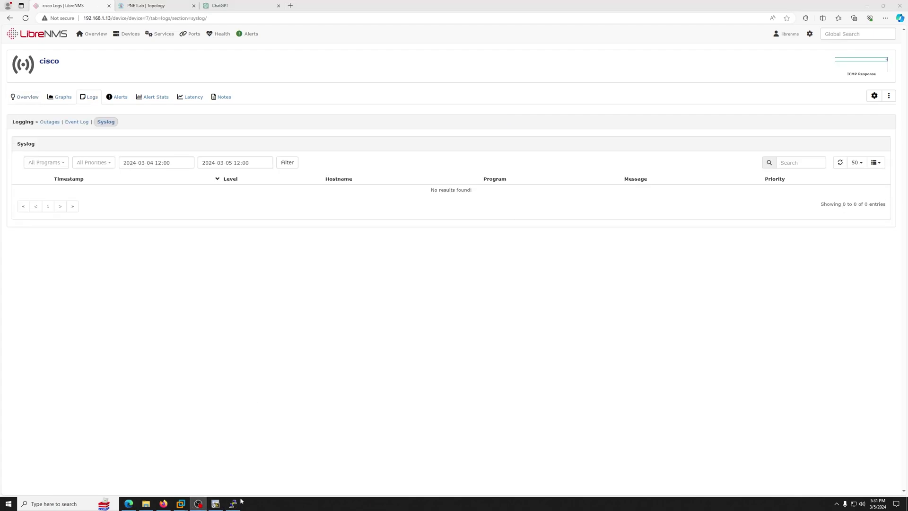
# Step: Check the working directory with pwd and run ./validate.php
pyautogui.click(233, 504)
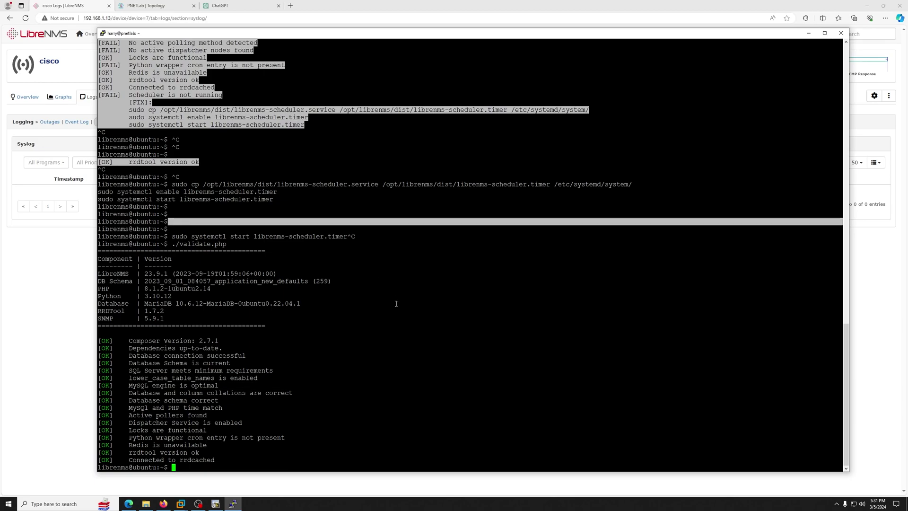
pyautogui.write('pwd')
pyautogui.press('Return')
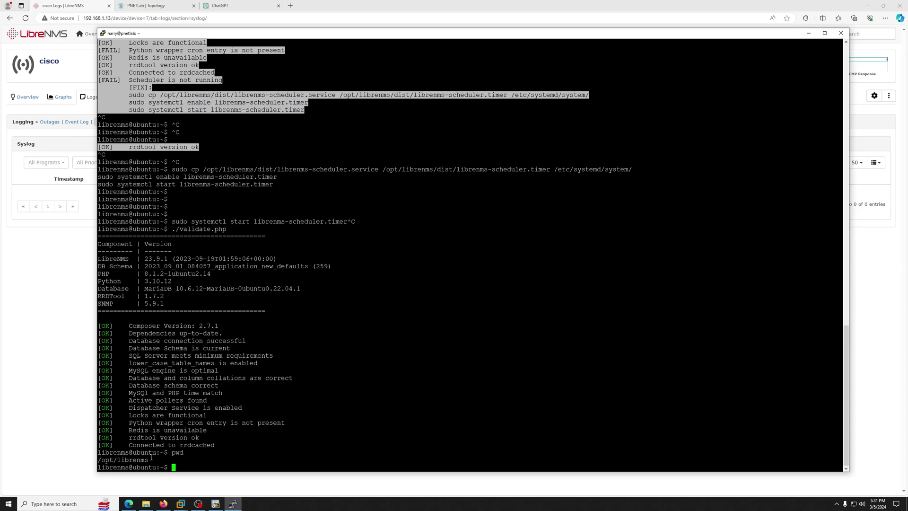
pyautogui.write('./validate.php')
pyautogui.press('Return')
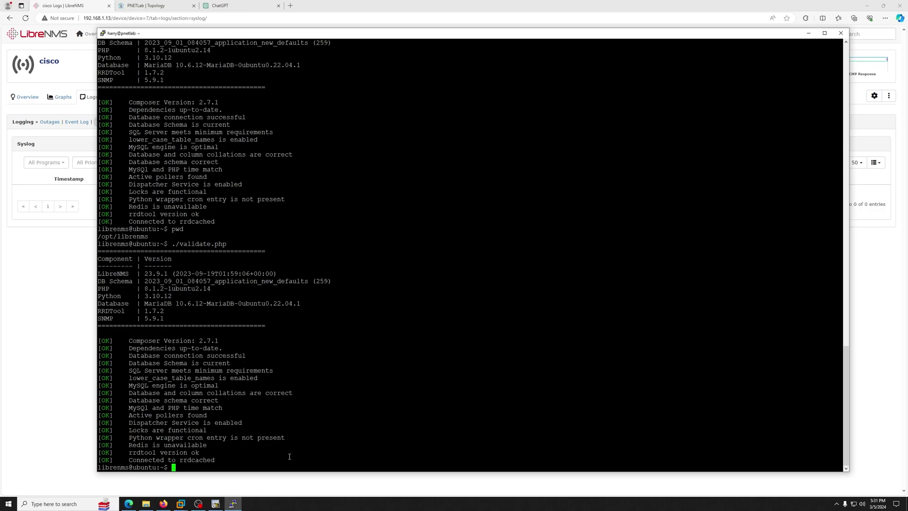
# Step: List the /opt/librenms contents with ls -a and ls -al
pyautogui.write('ls -a')
pyautogui.press('Return')
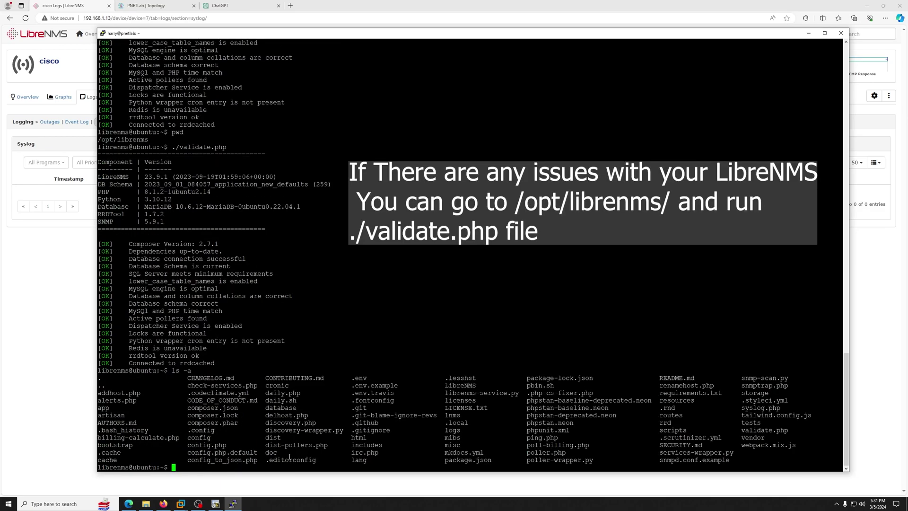
pyautogui.press('Up')
pyautogui.write('l')
pyautogui.press('Return')
pyautogui.scroll(20, 351, 389)
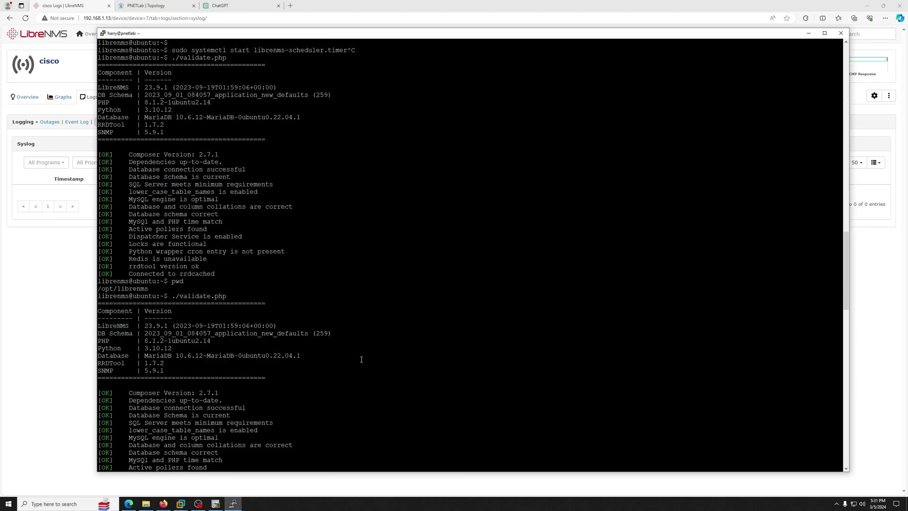
pyautogui.scroll(-15, 273, 265)
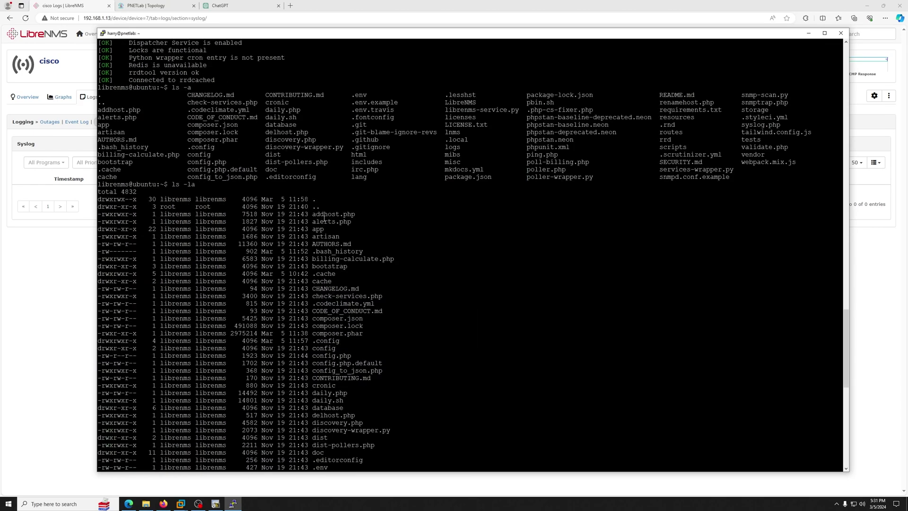
pyautogui.scroll(-10, 325, 218)
pyautogui.scroll(-10, 333, 224)
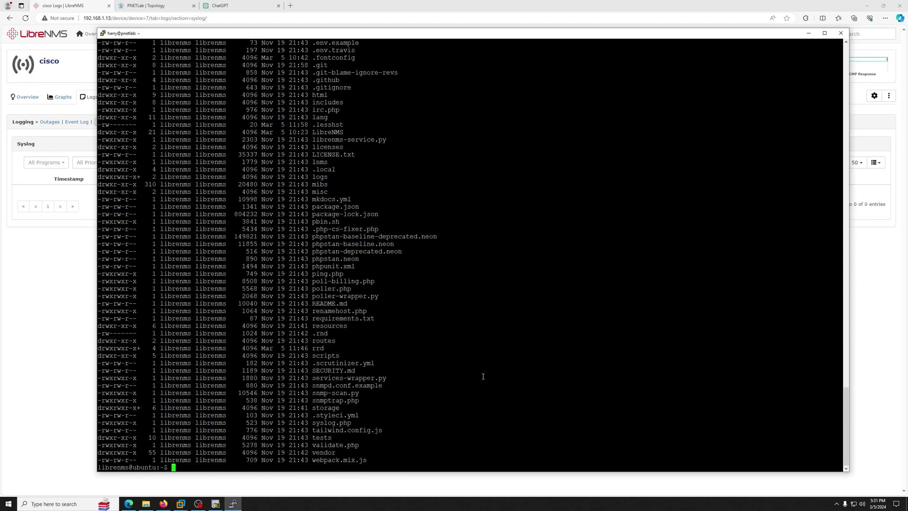
# Step: Run ./poller.php -h all to poll every device, then reload the Syslog page
pyautogui.write('./poller.')
pyautogui.press('Tab')
pyautogui.write('-h all')
pyautogui.press('Return')
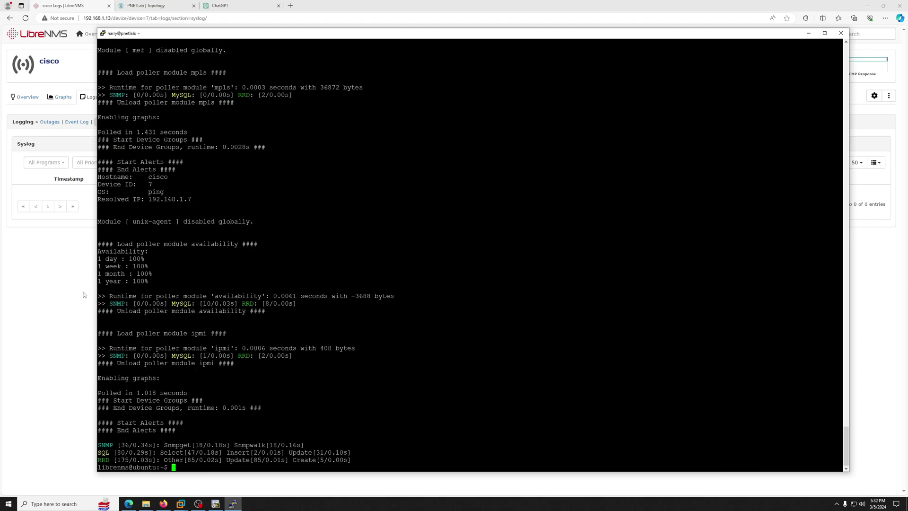
pyautogui.click(71, 4)
pyautogui.click(25, 19)
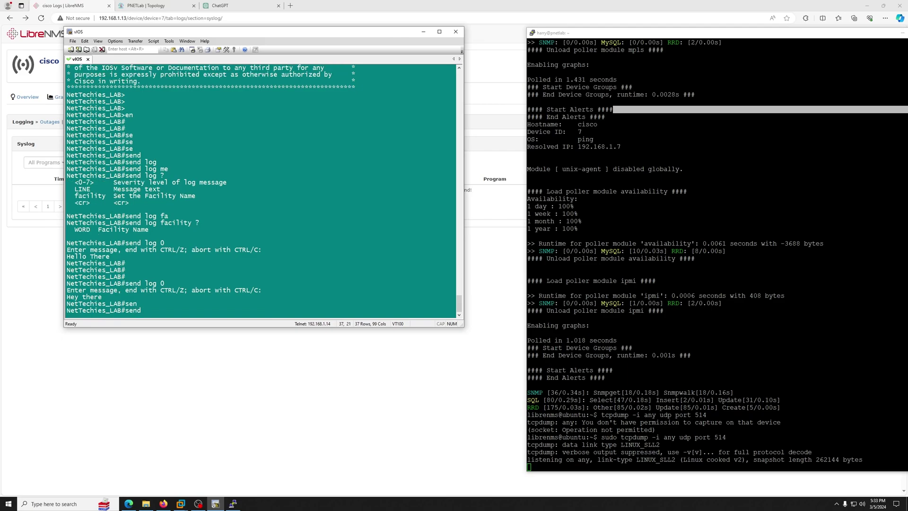
# Step: Send the severity 1 alert message 'Hey' from the router with send log 1 Hey
pyautogui.write('?')
pyautogui.write('log')
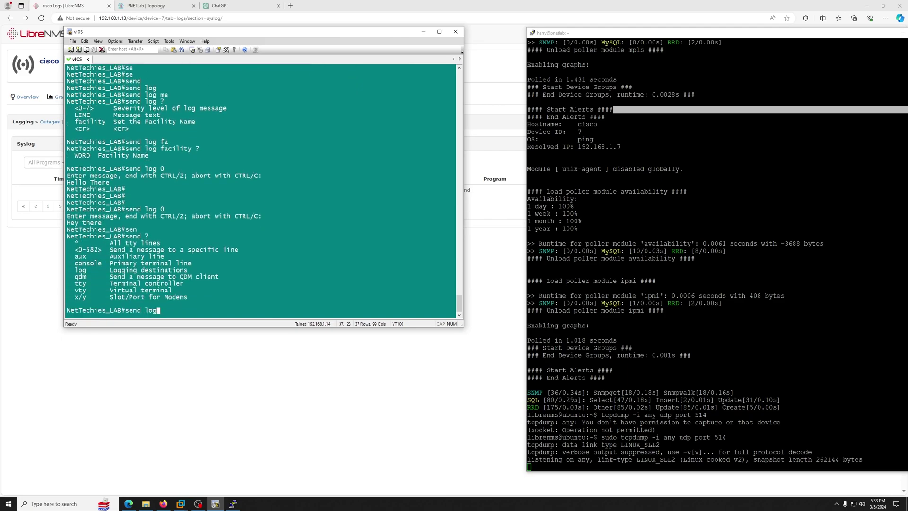
pyautogui.press('Tab')
pyautogui.write('?')
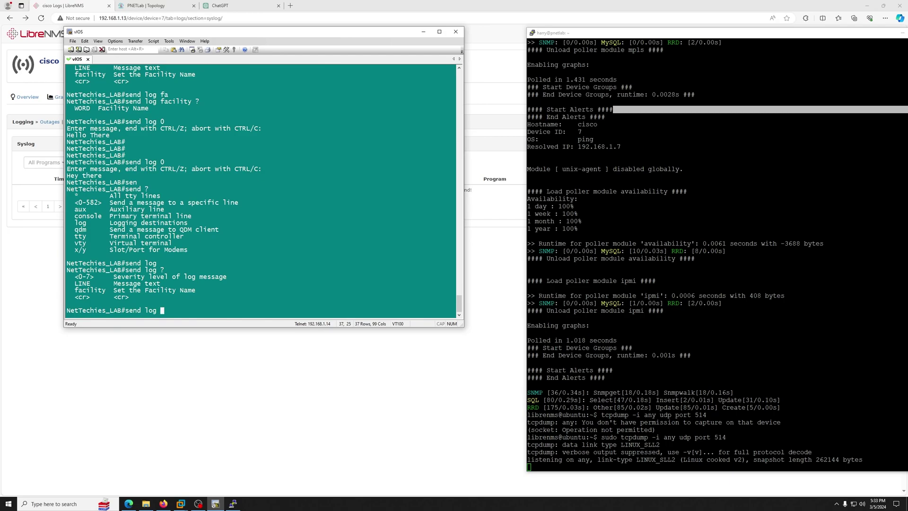
pyautogui.write('1 ?')
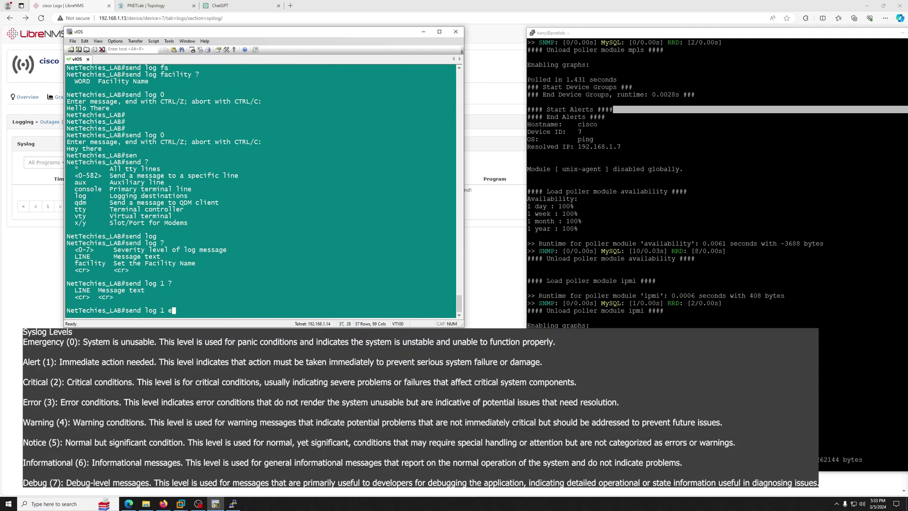
pyautogui.write('Hey')
pyautogui.press('Return')
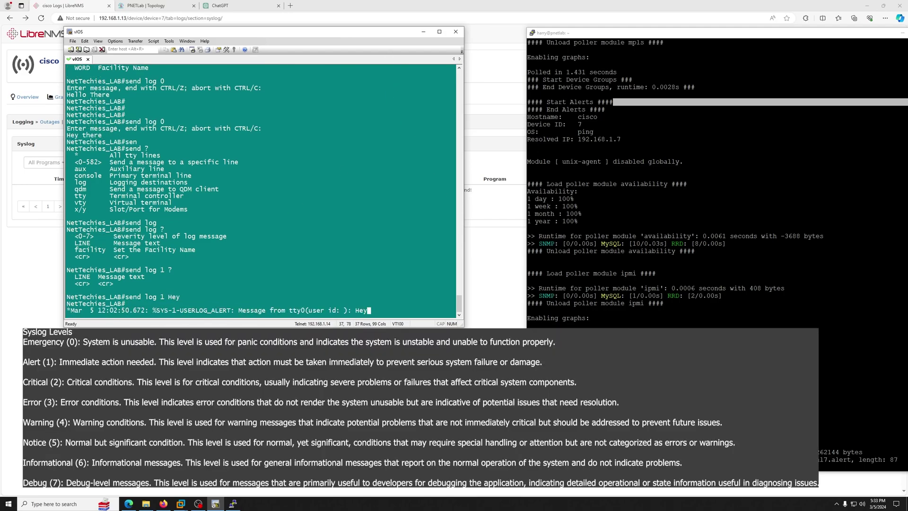
pyautogui.moveTo(638, 459); pyautogui.dragTo(839, 460)
# Step: Reload the cisco Syslog page and locate the new %SYS-1-USERLOG_ALERT Hey entry
pyautogui.click(857, 460)
pyautogui.click(324, 402)
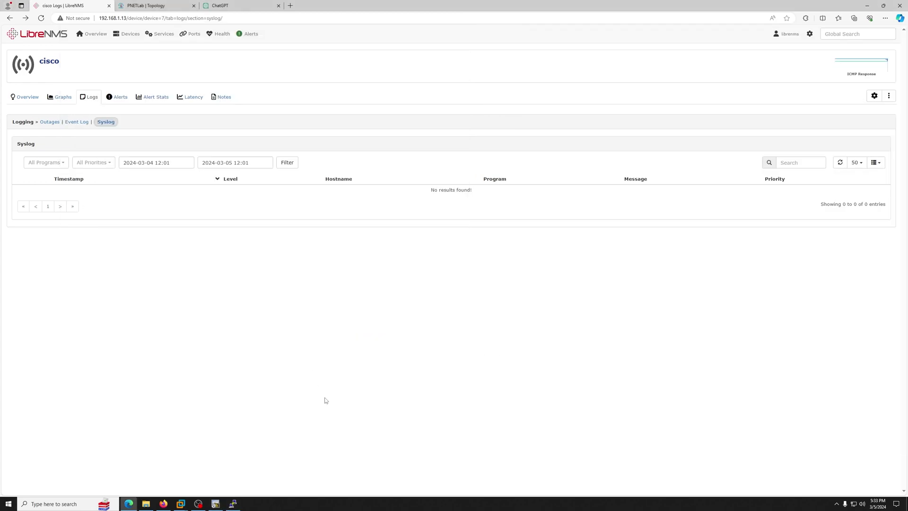
pyautogui.click(41, 18)
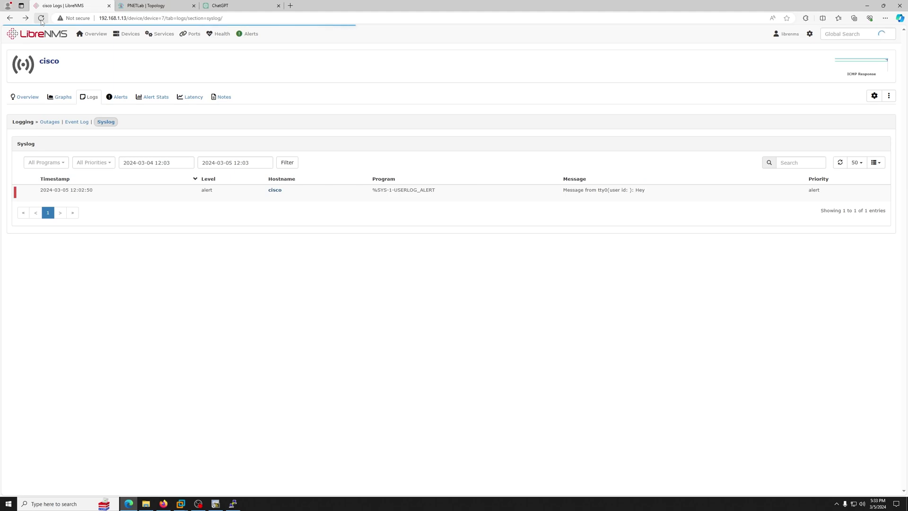
pyautogui.moveTo(638, 189); pyautogui.dragTo(635, 190)
pyautogui.click(650, 190)
pyautogui.click(667, 245)
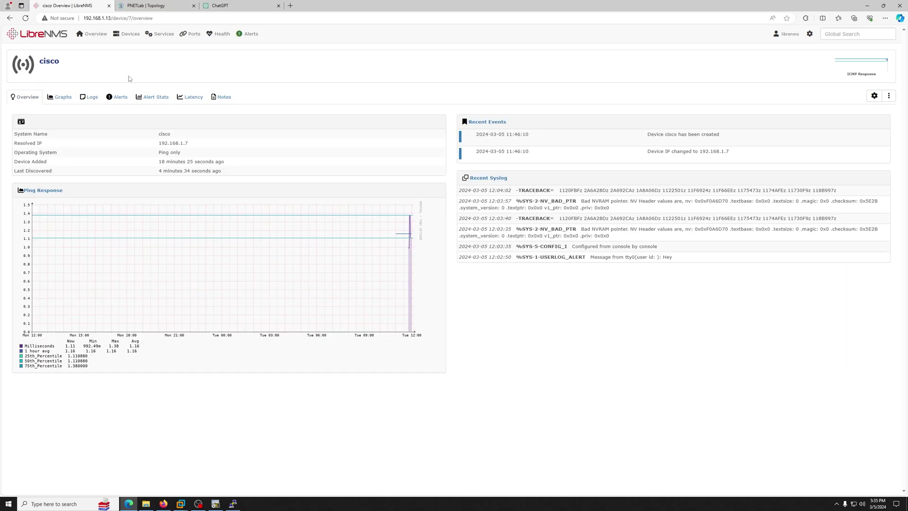